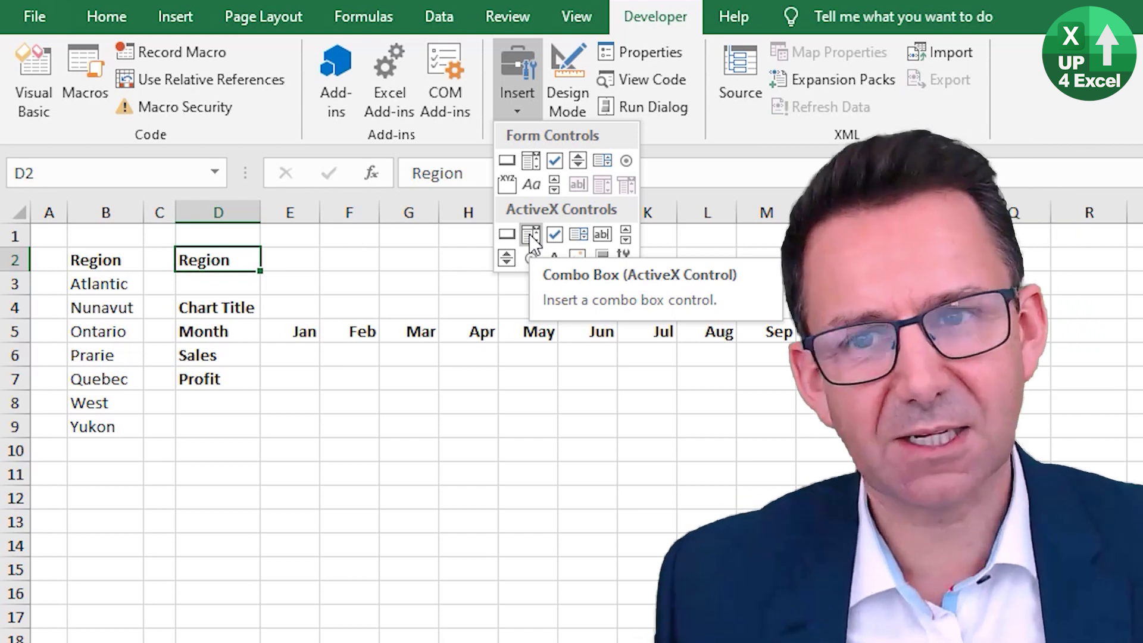
Insert an ActiveX Combo Box and draw it across cells E2 to G2.
click(531, 241)
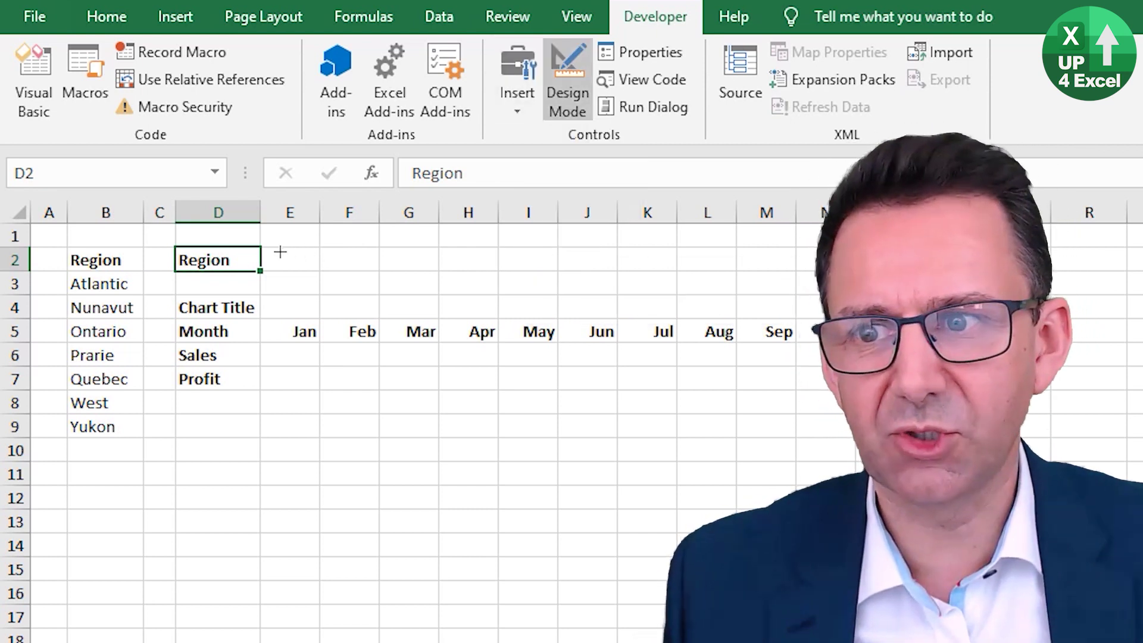
drag(262, 248, 438, 271)
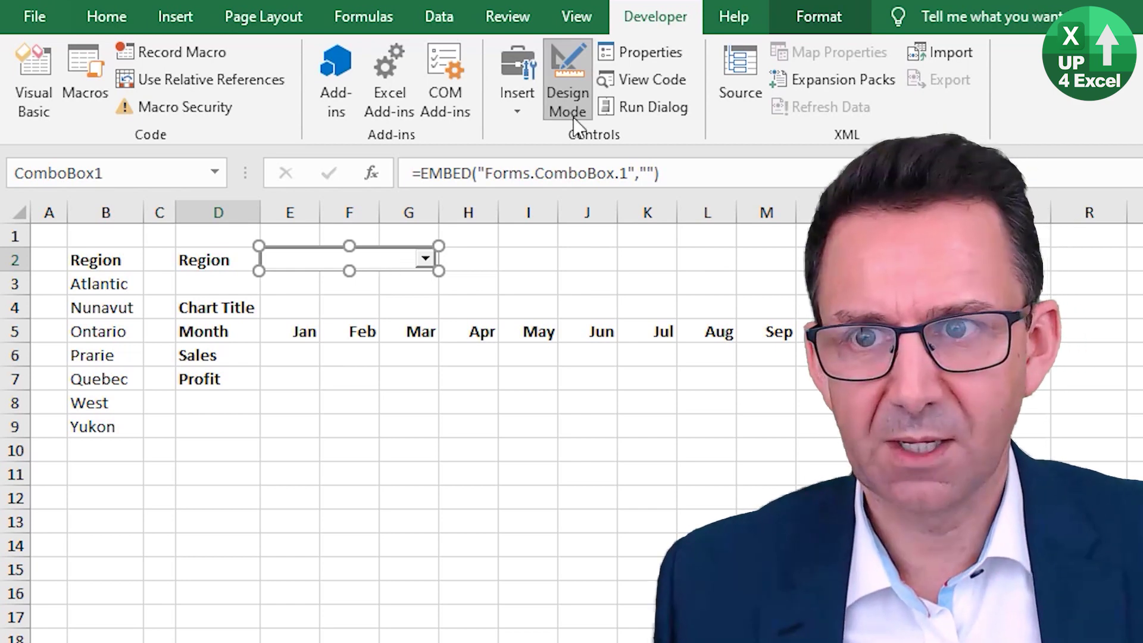
Set ComboBox1's Style to 2 - fmStyleDropDownList and SpecialEffect to 0 - fmSpecialEffectFlat.
click(648, 59)
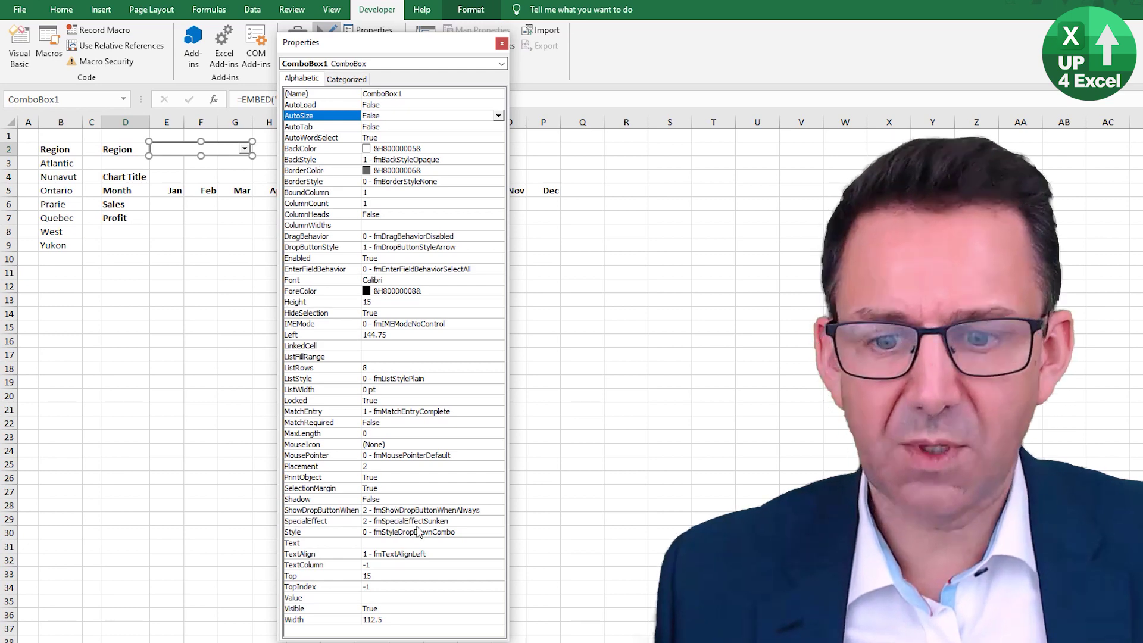
click(473, 534)
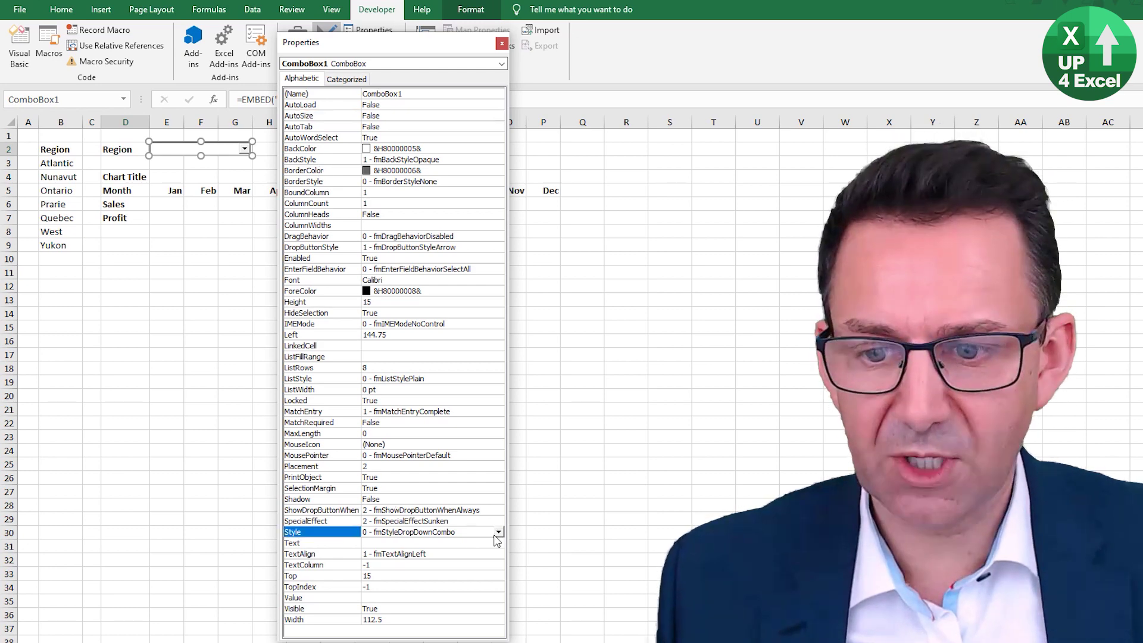
click(498, 533)
click(441, 551)
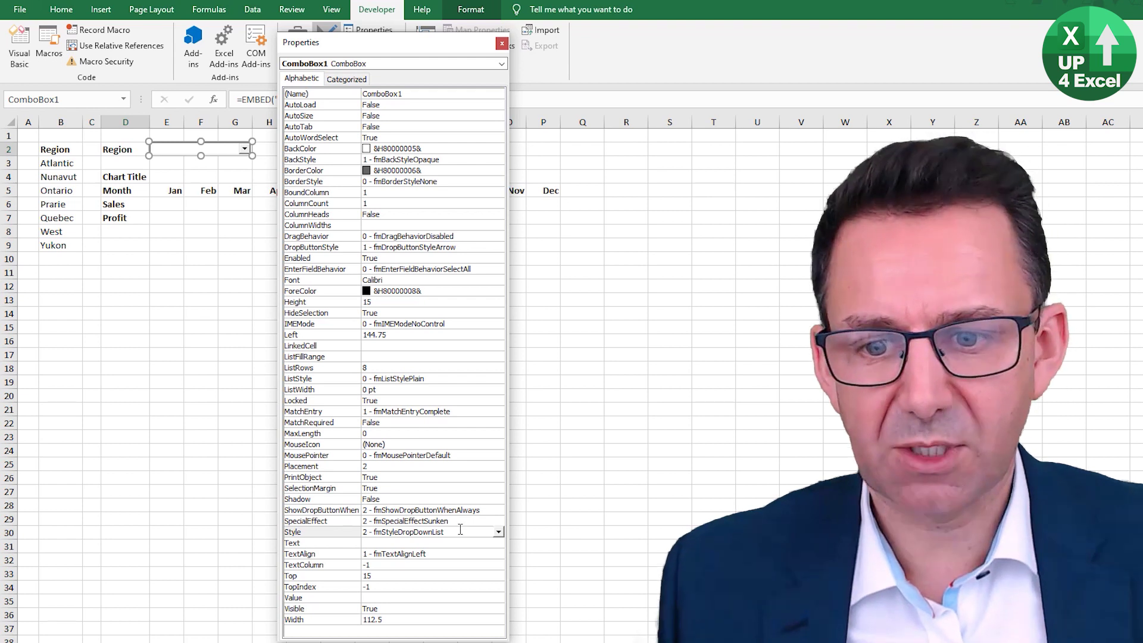
click(471, 521)
click(499, 522)
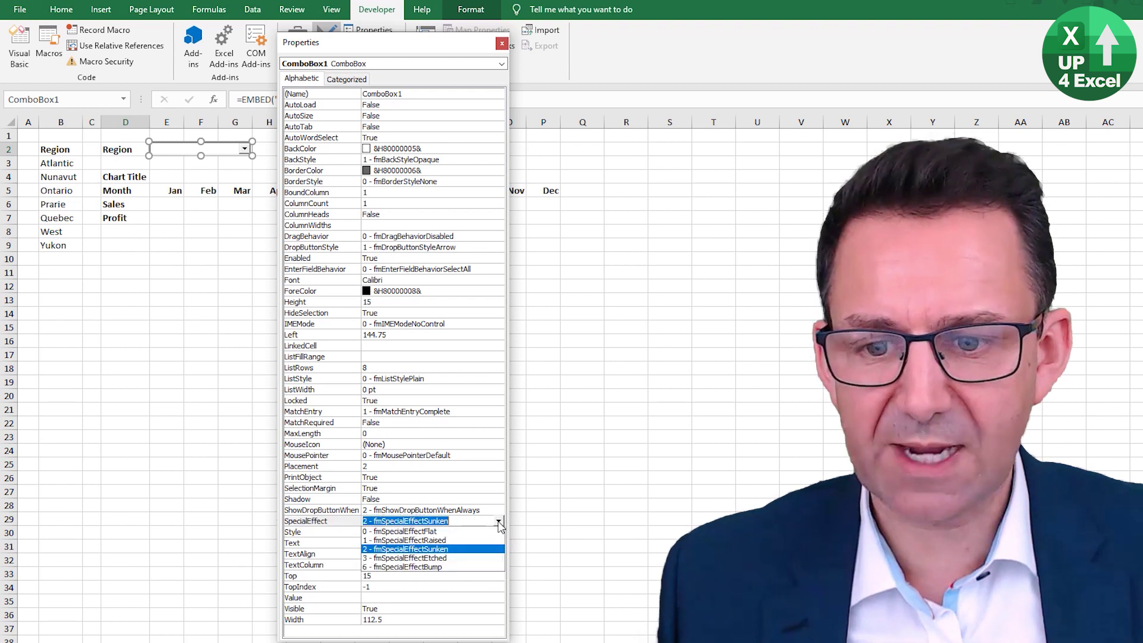
click(486, 535)
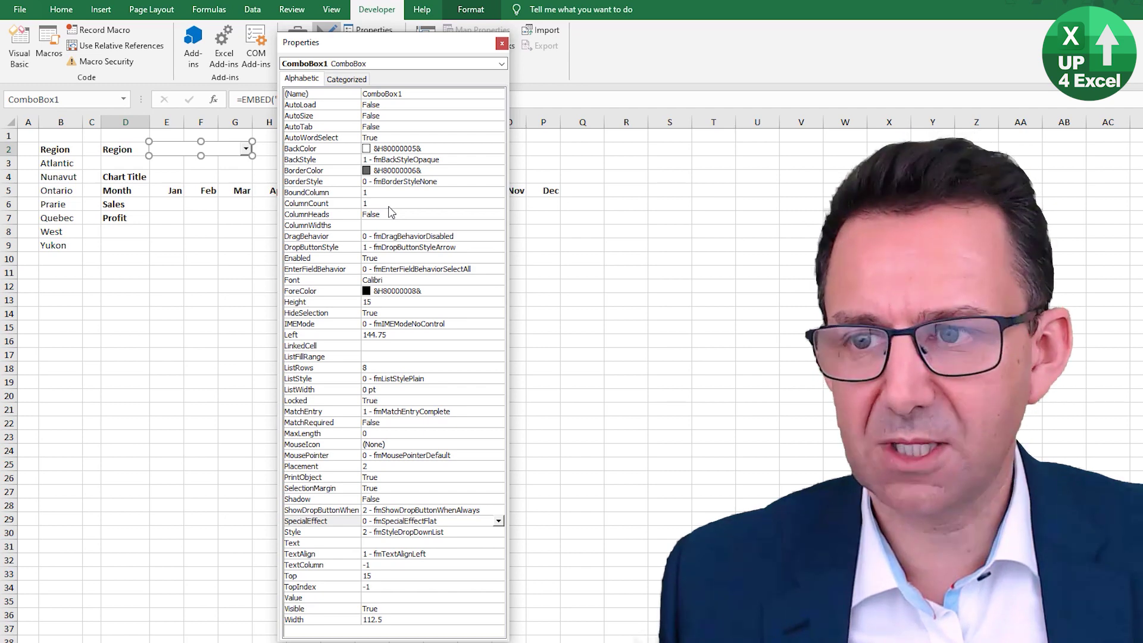
Change the combo box's Calibri font to size 10 through the Font property.
click(462, 281)
click(501, 280)
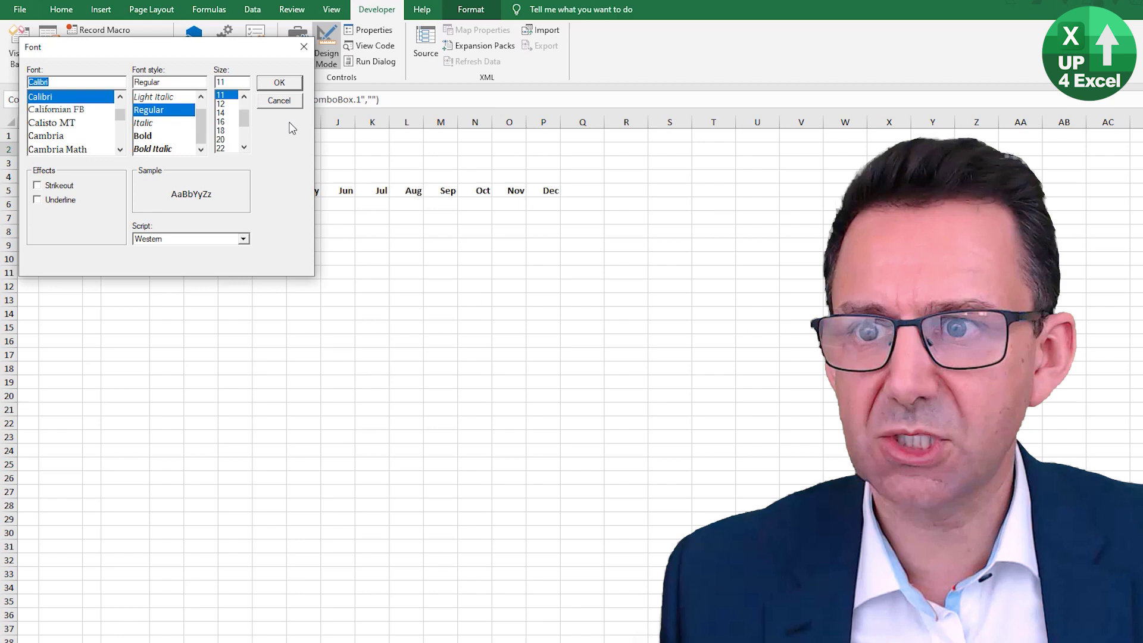
click(244, 96)
click(230, 96)
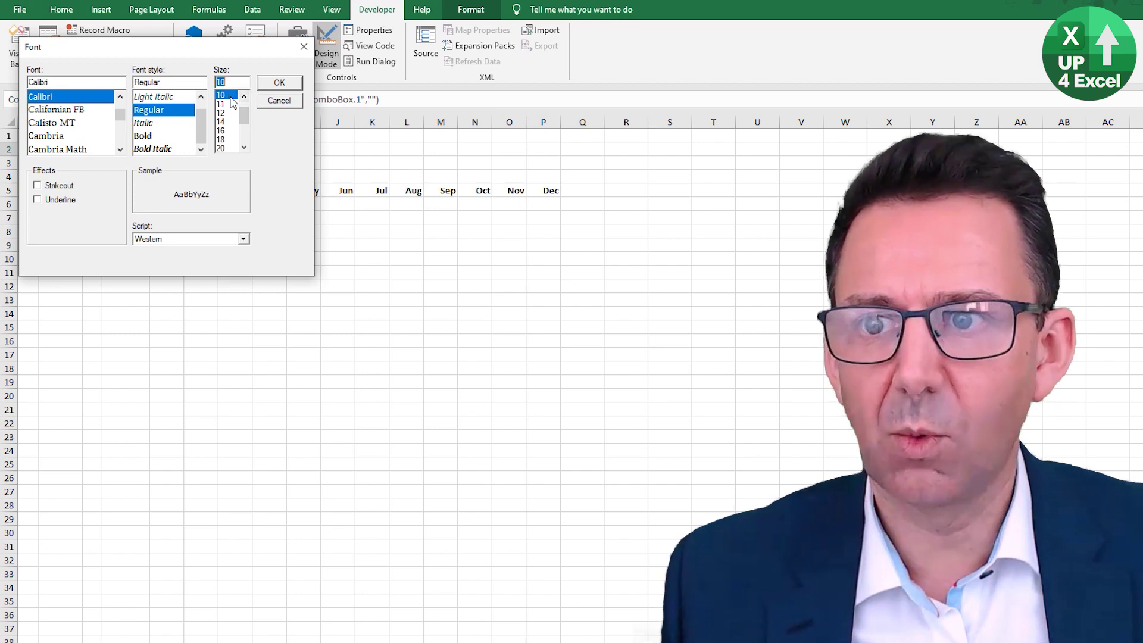
click(280, 83)
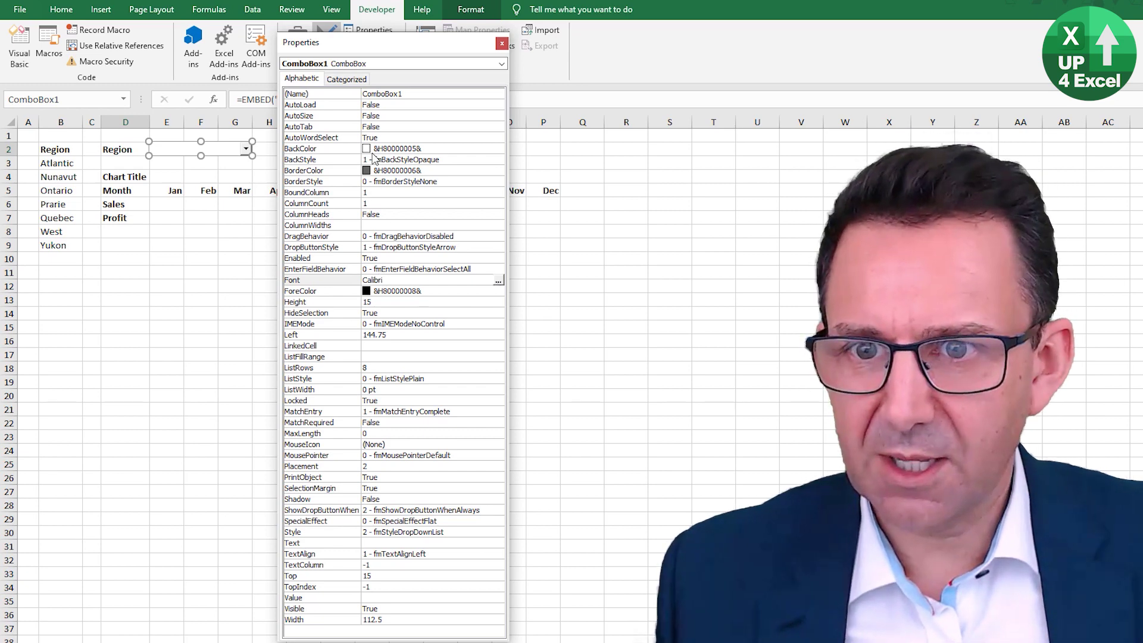
Set BorderStyle to 1 - fmBorderStyleSingle and BorderColor to black from the Palette.
click(466, 182)
click(498, 182)
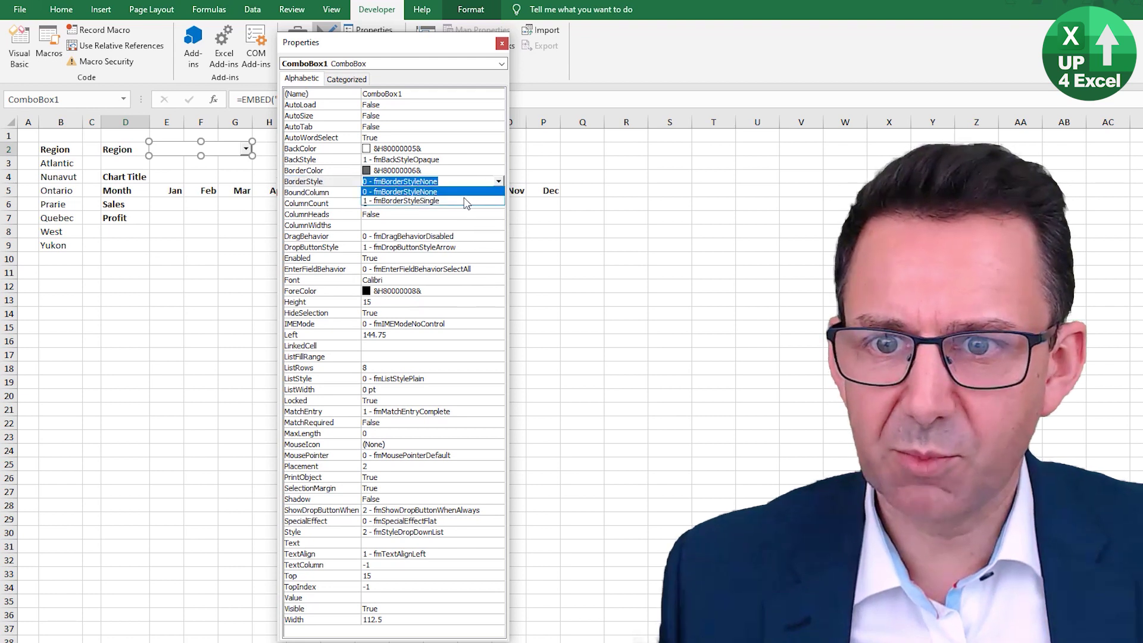
click(441, 201)
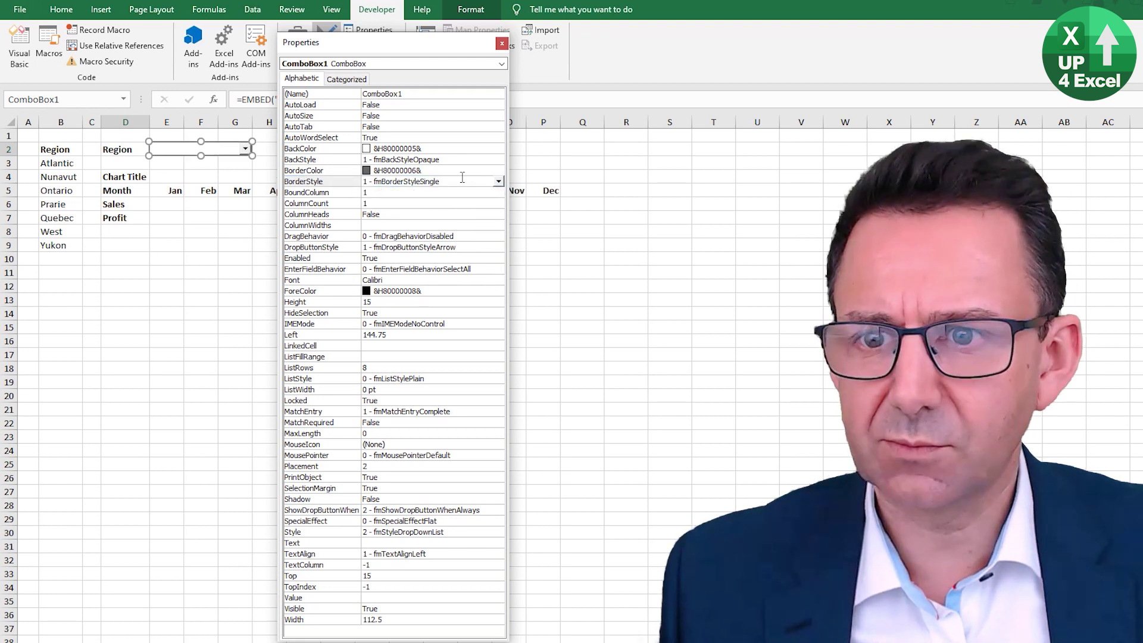
click(498, 172)
click(499, 172)
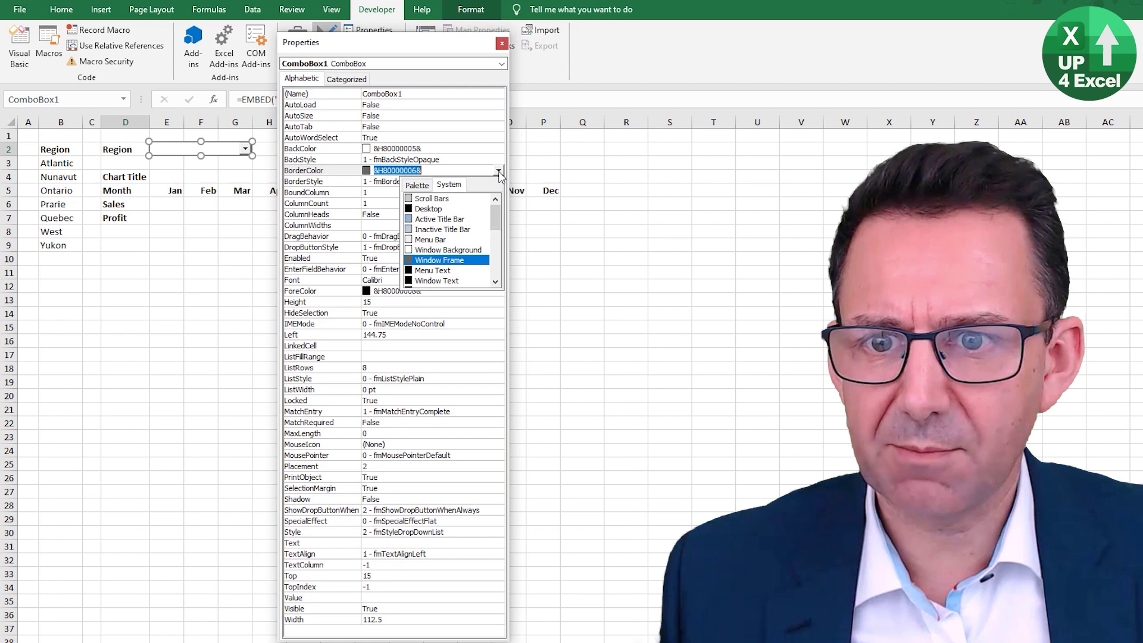
click(418, 185)
click(408, 260)
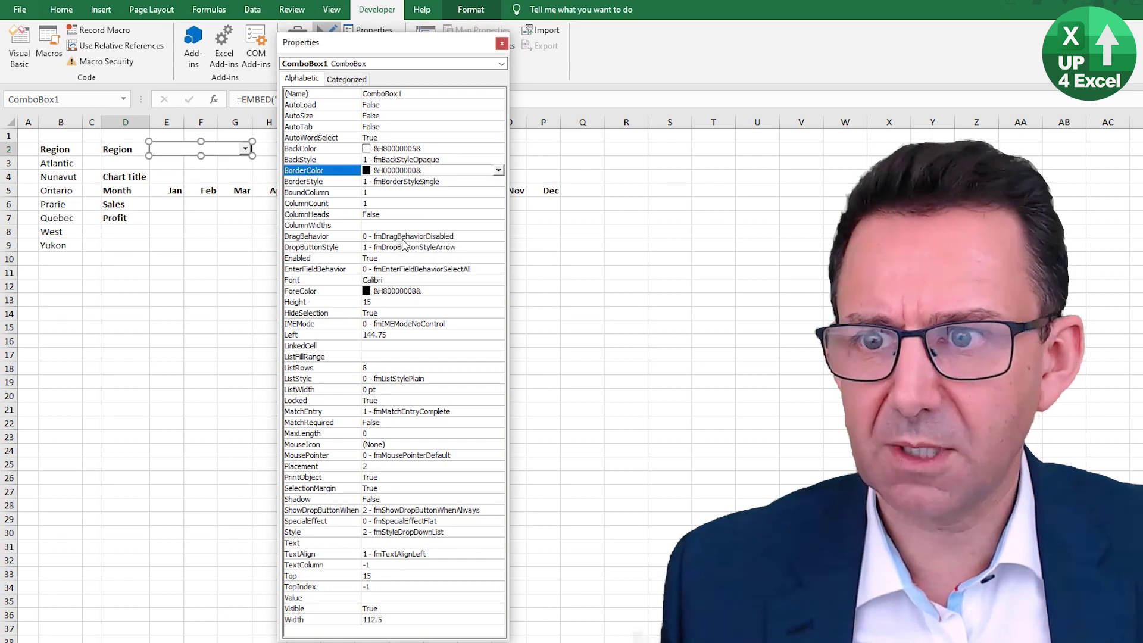
click(237, 177)
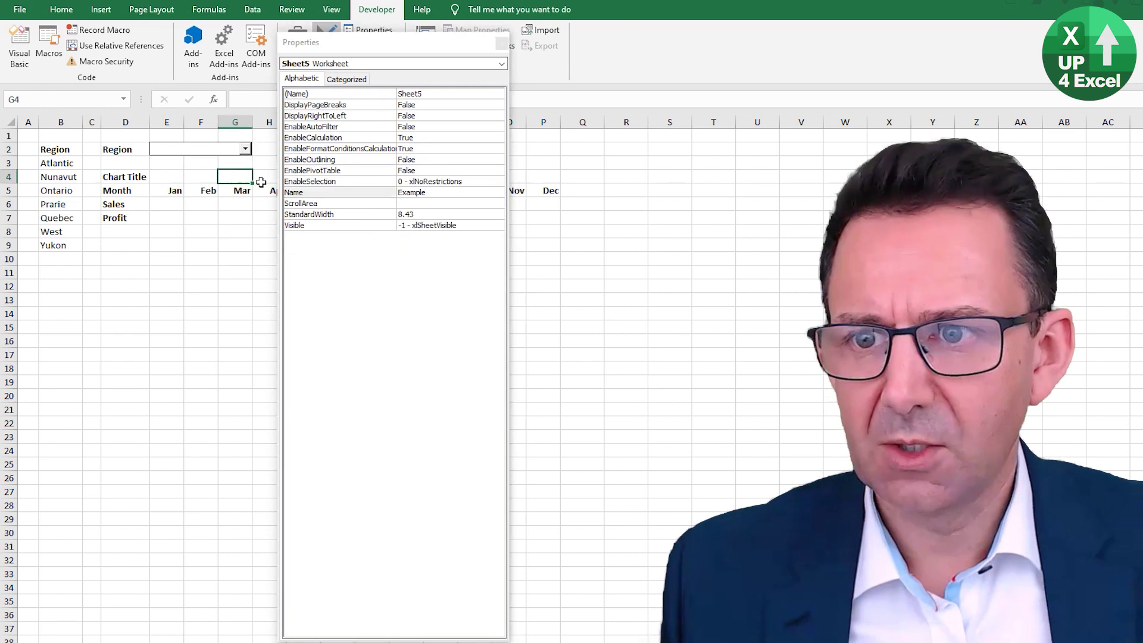
click(193, 153)
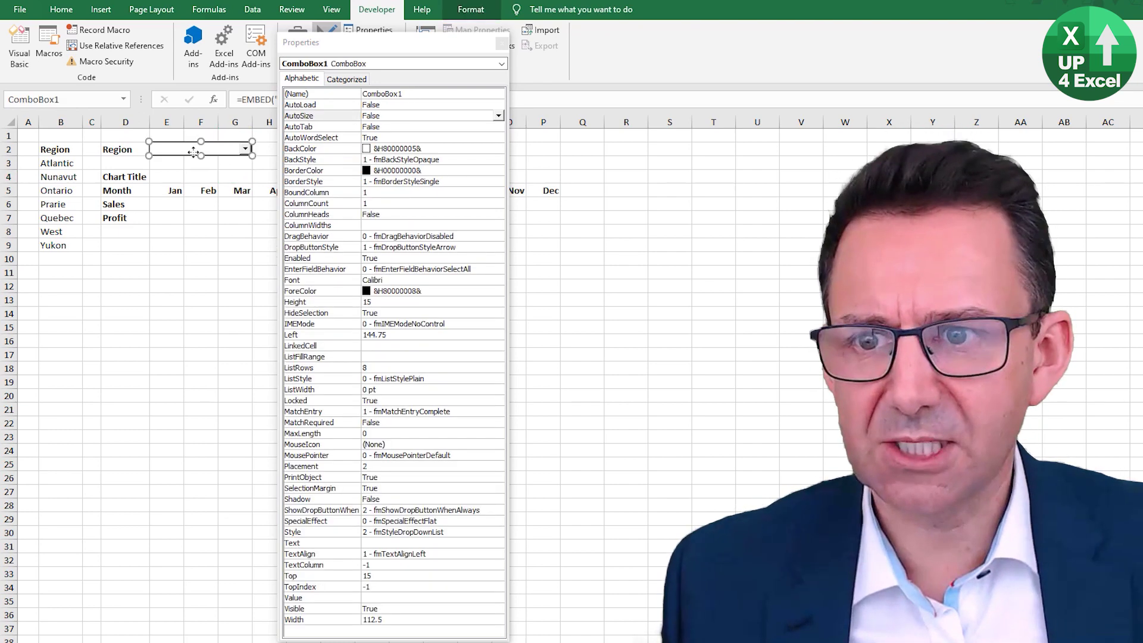
Set the combo box's LinkedCell to E2 and its ListFillRange to B3:B9.
click(378, 346)
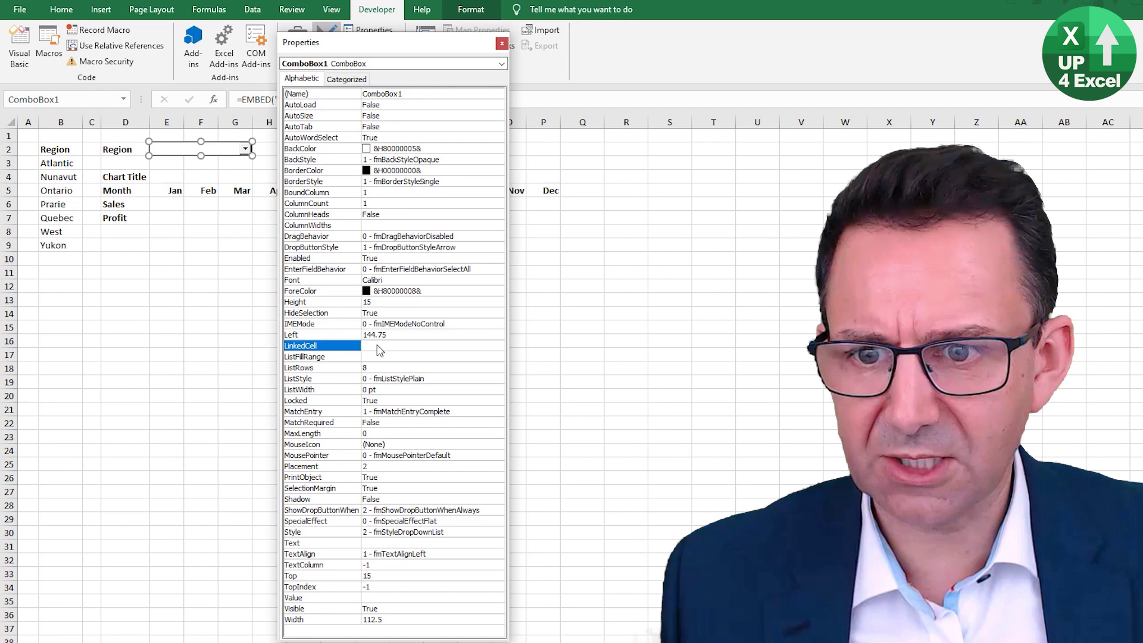
click(381, 348)
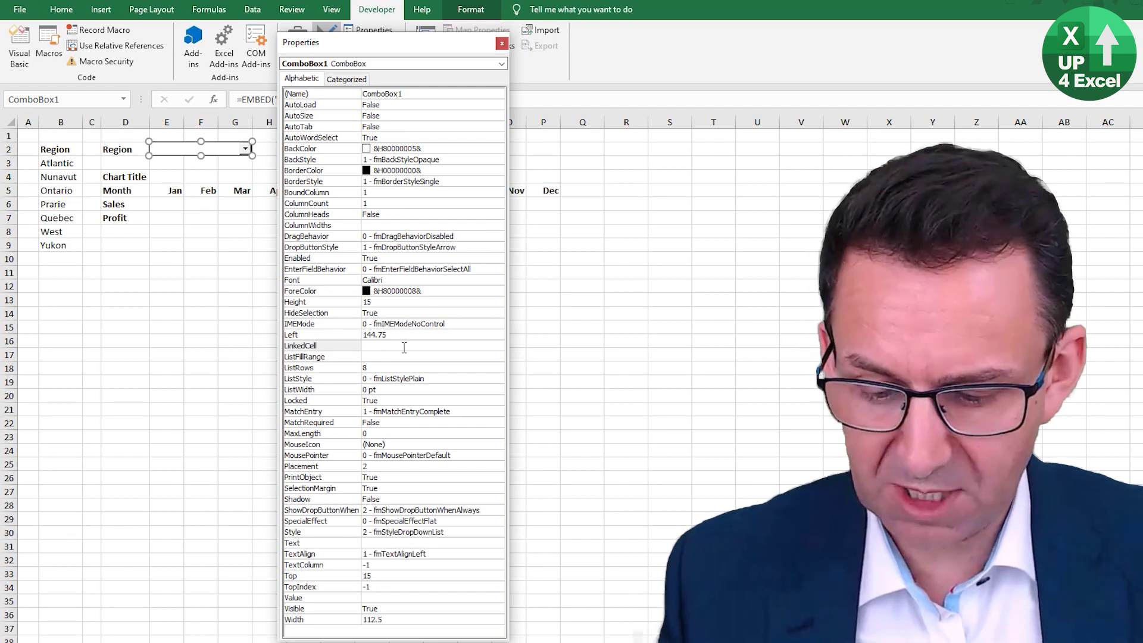
text(E2)
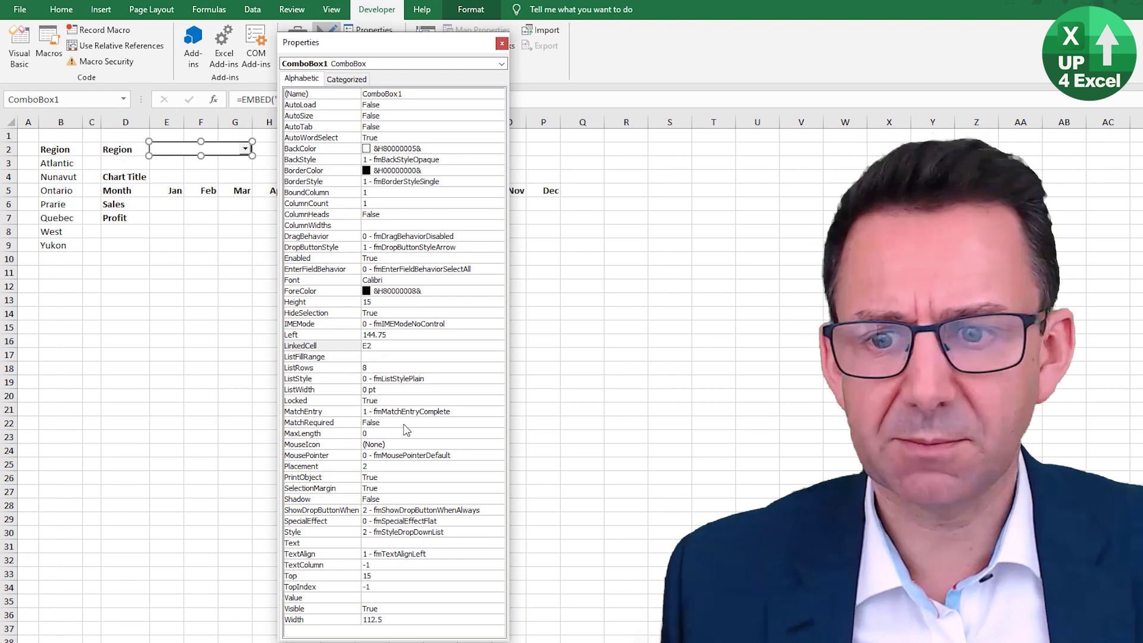
click(375, 356)
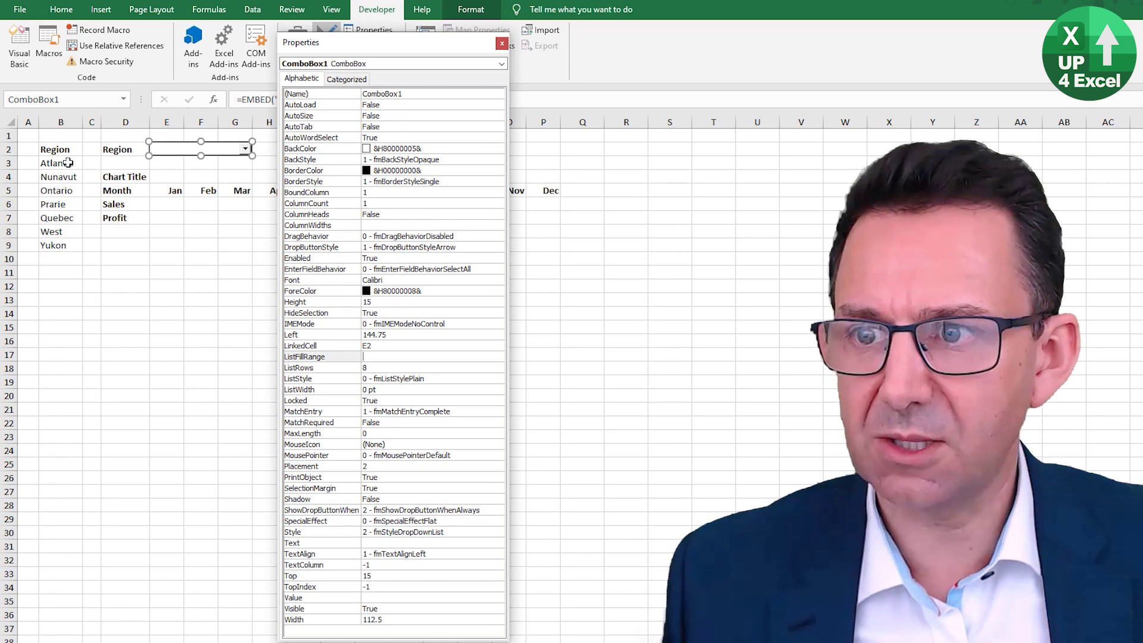
drag(69, 163, 76, 241)
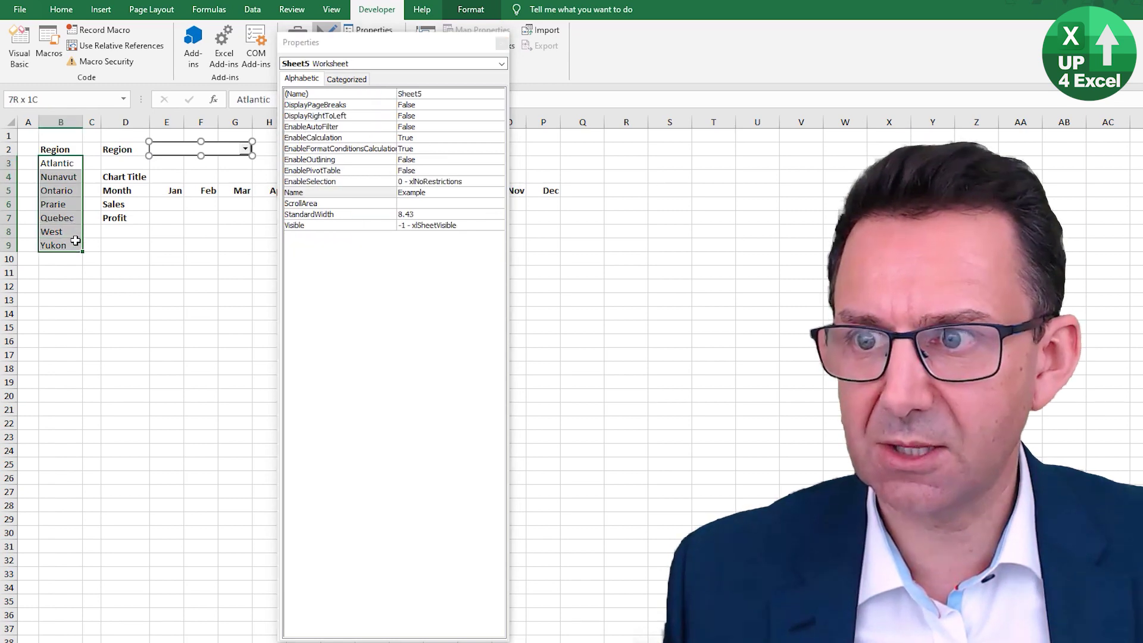
click(178, 152)
click(382, 357)
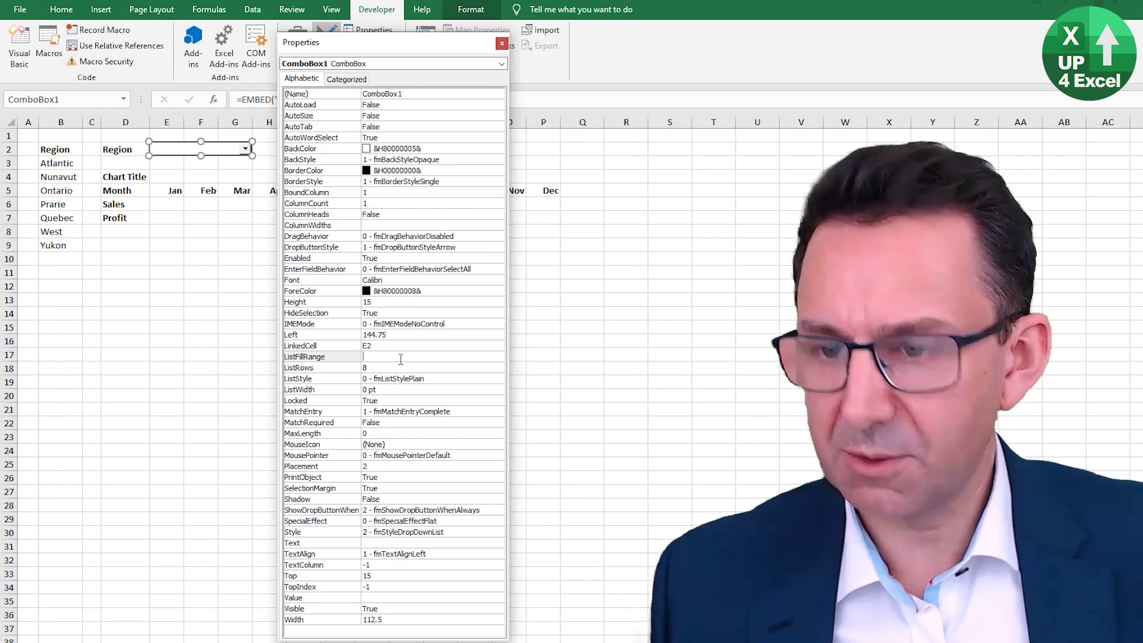
text(B3)
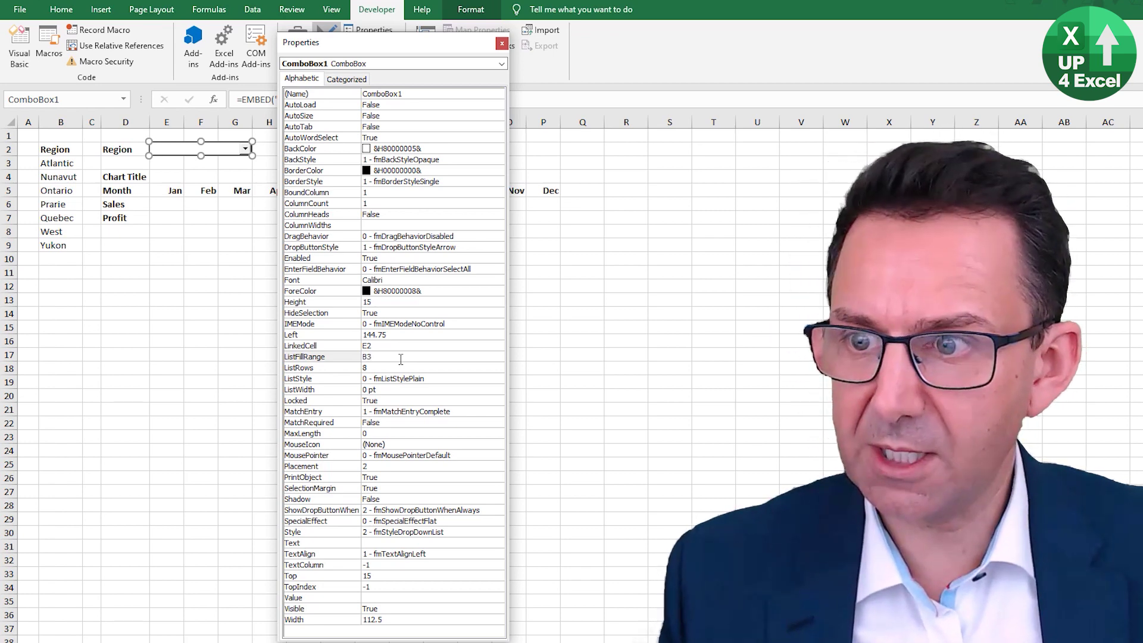
text(:B)
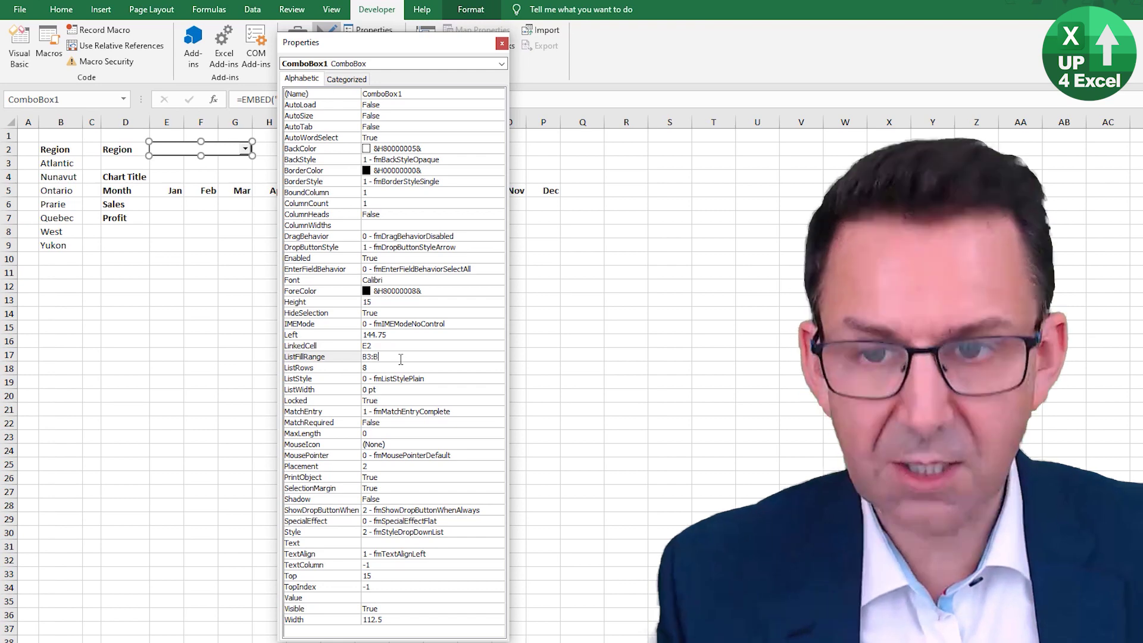
text(9)
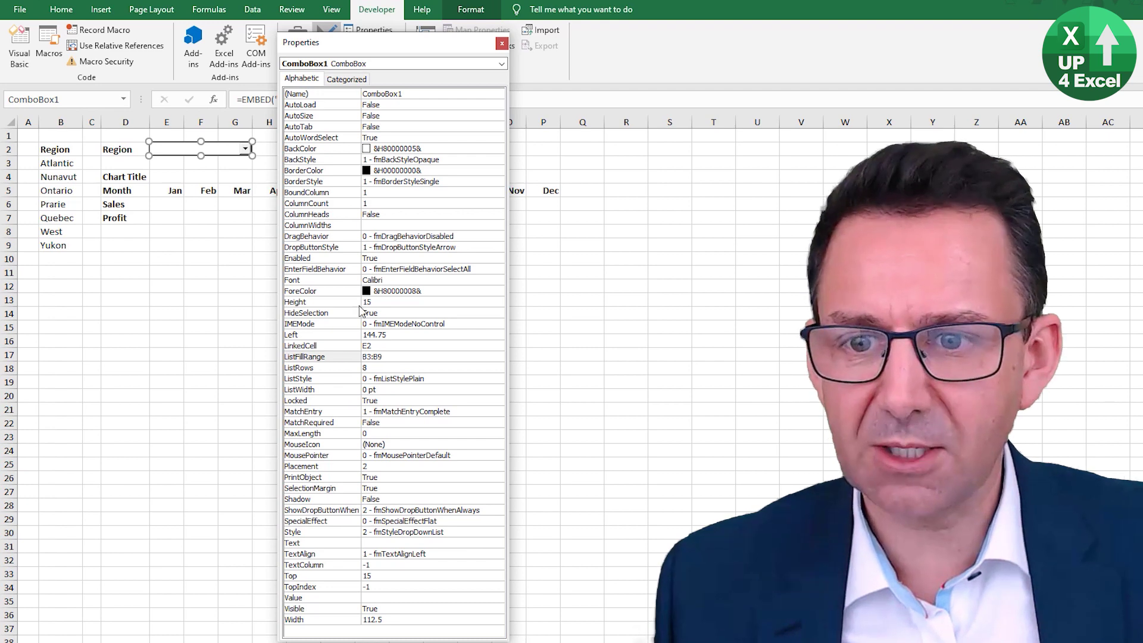
Turn off Design Mode and close the combo box's Properties window.
click(231, 231)
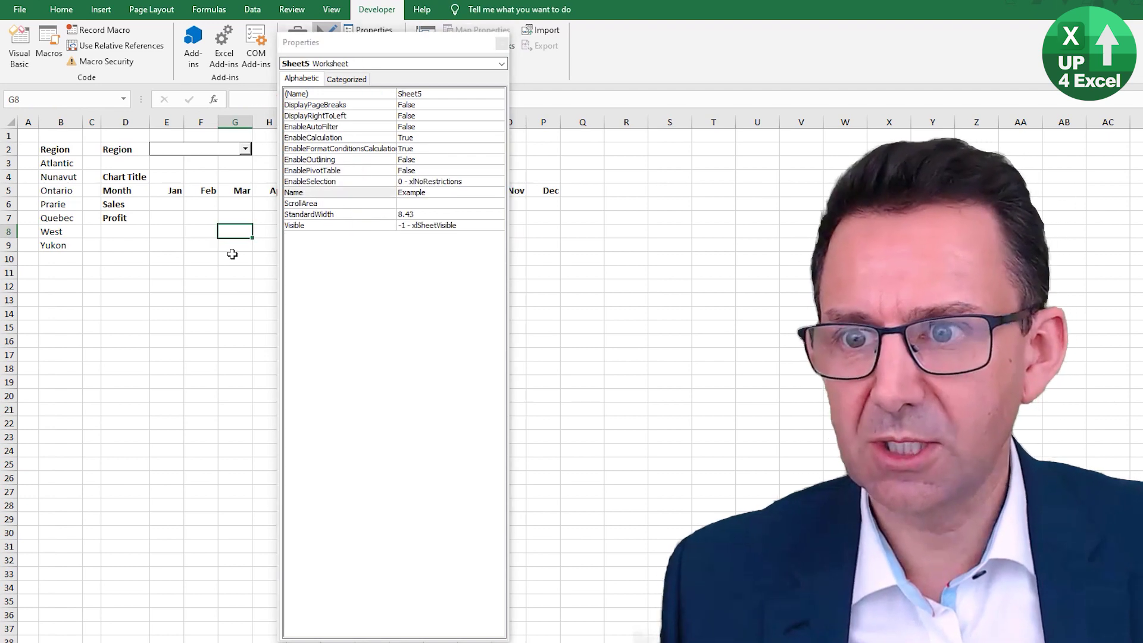
click(245, 150)
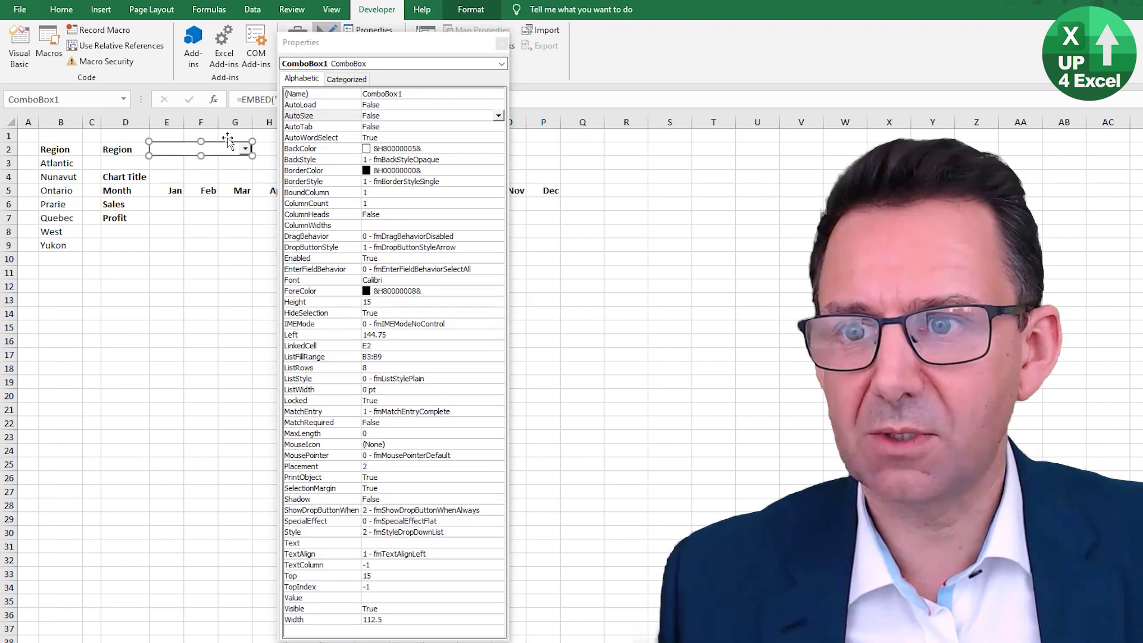
drag(357, 46, 361, 139)
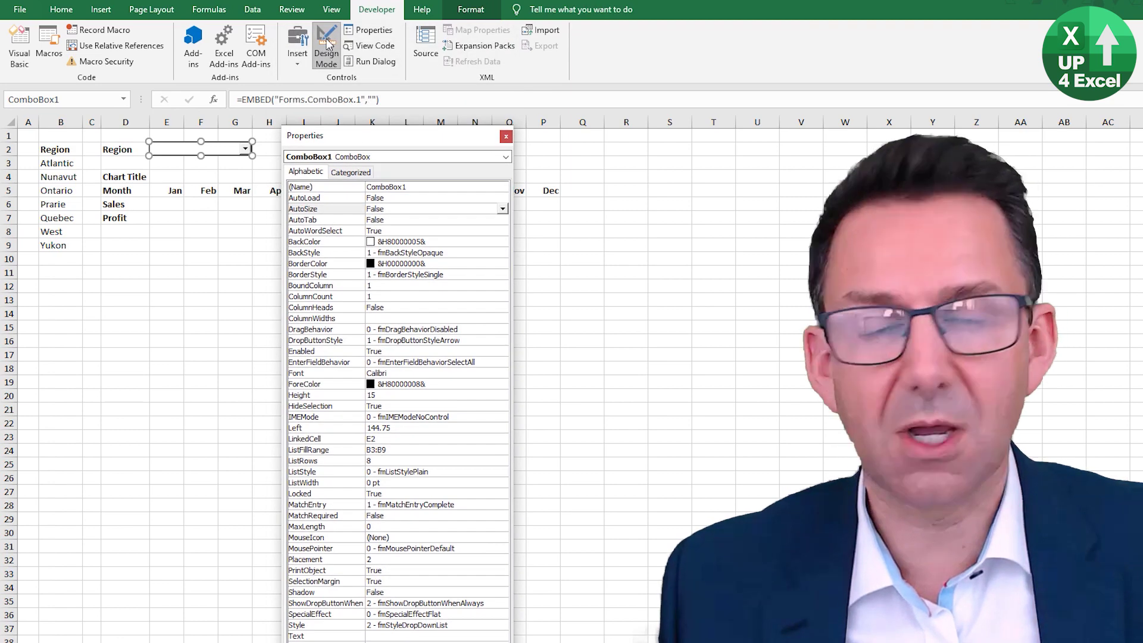
click(328, 41)
click(501, 137)
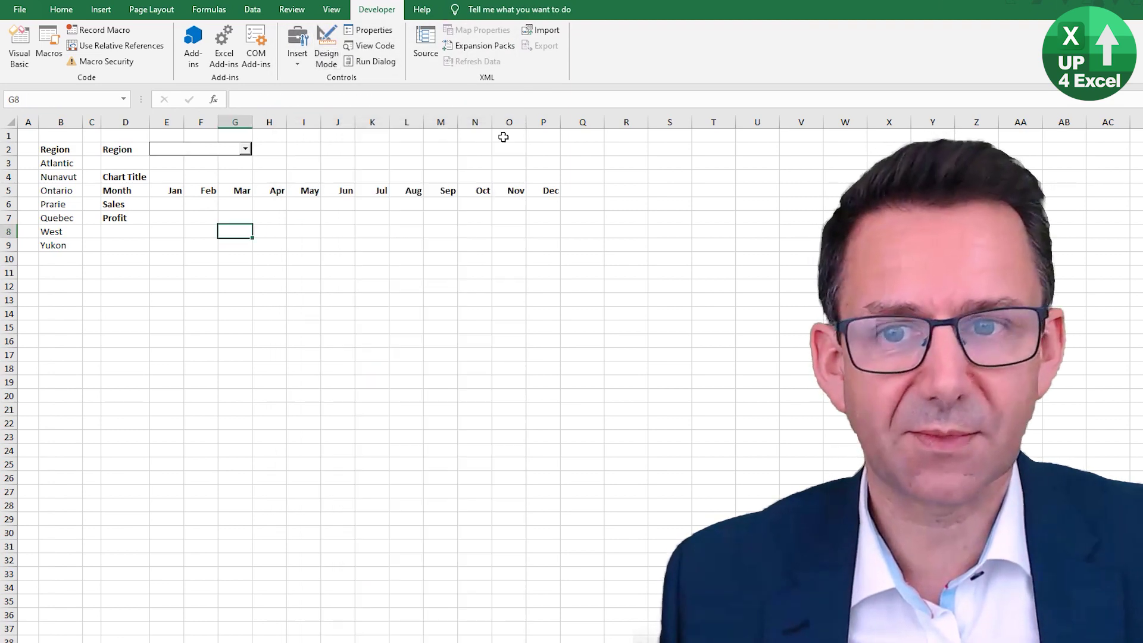
Choose Prarie from the Region drop-down and confirm cell E2 shows Prarie.
click(427, 260)
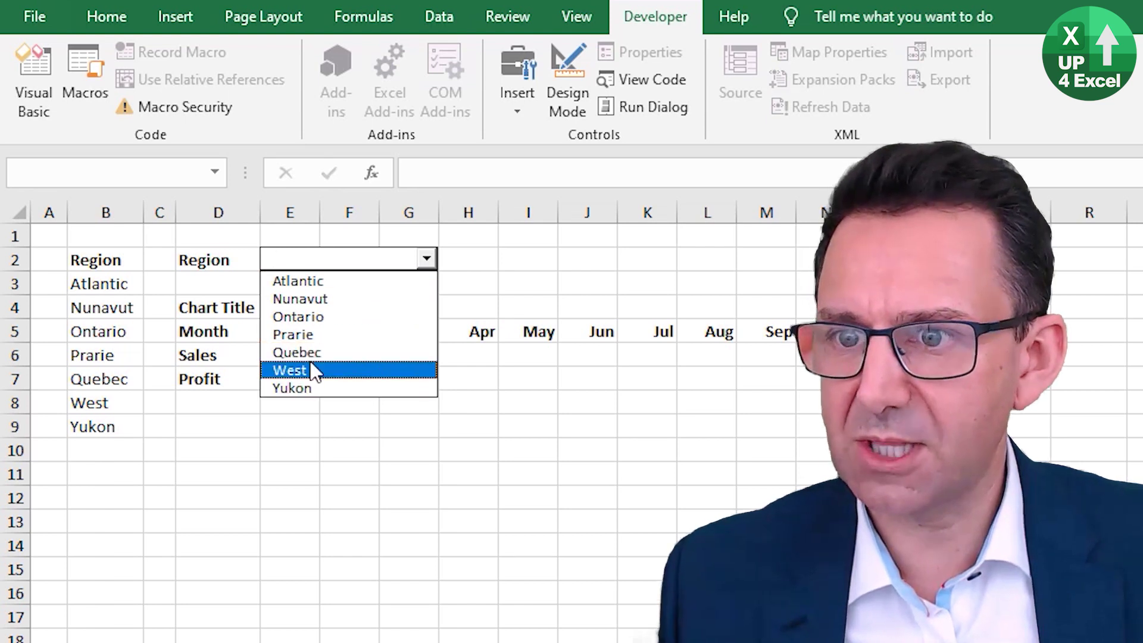
click(296, 334)
click(306, 286)
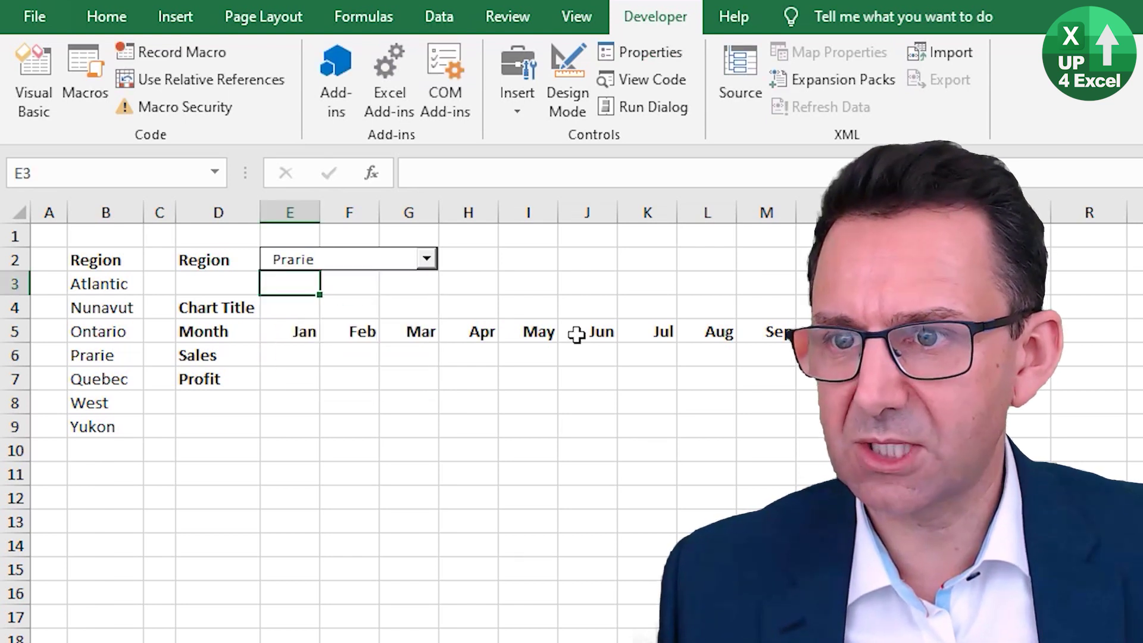
key(Up)
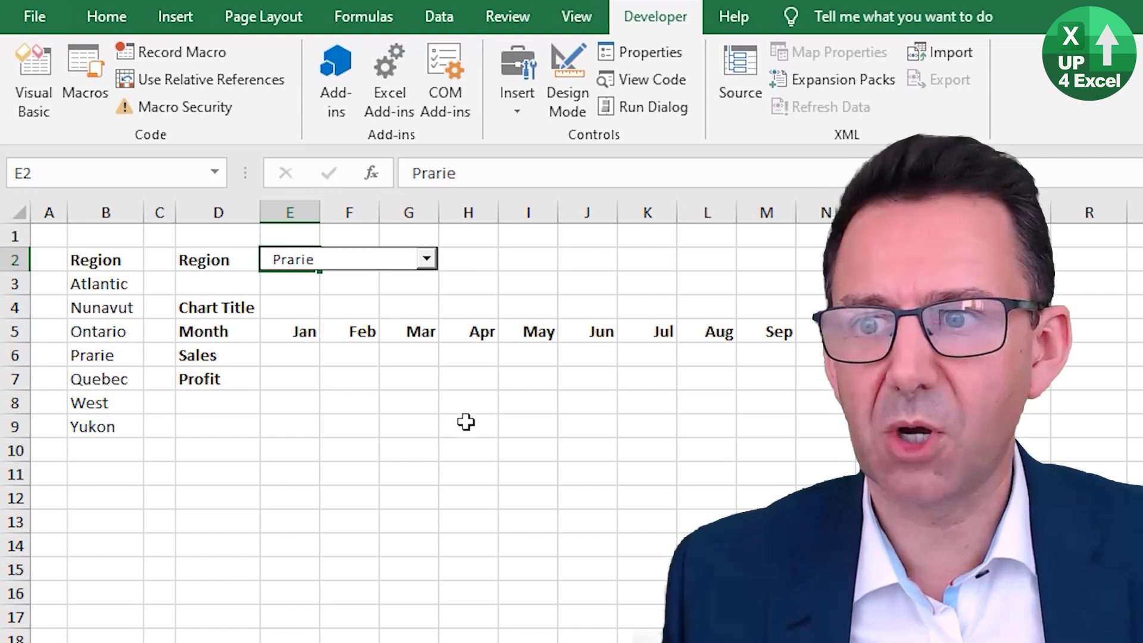
Enter ="Sales and Profit by Month for "&$E$2 in cell E4.
click(281, 308)
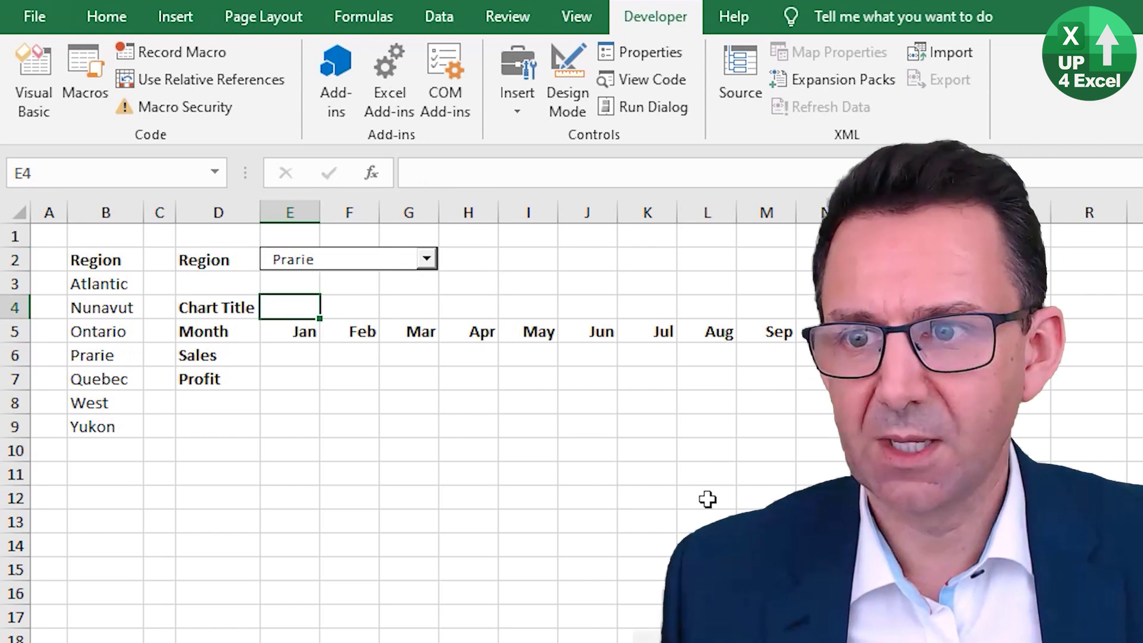
text(="Sale)
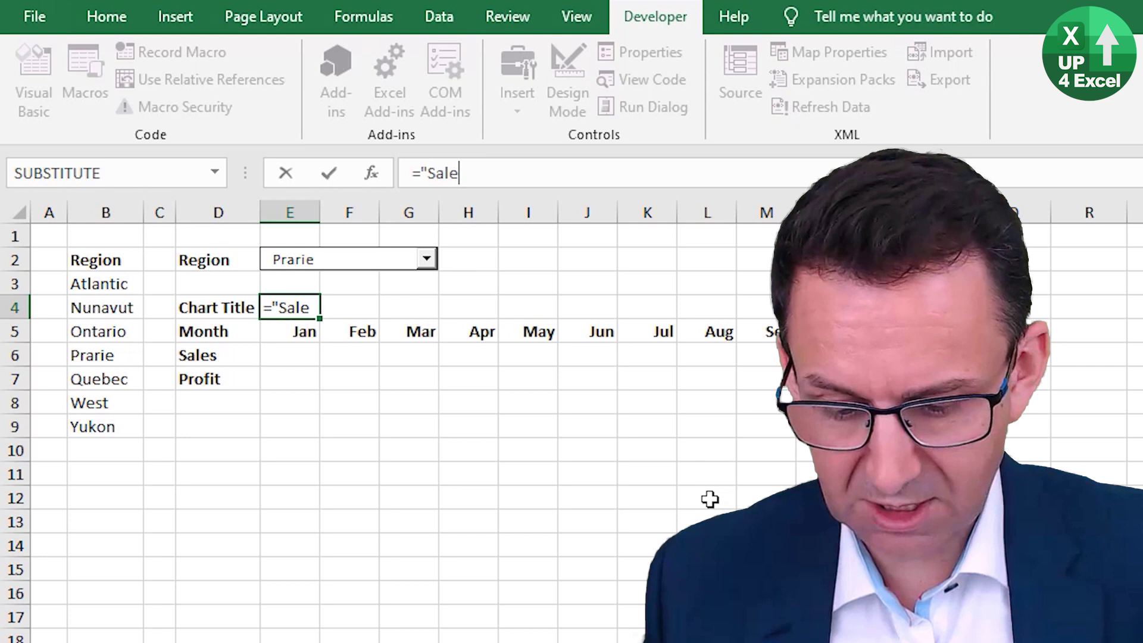
text(s and Prog)
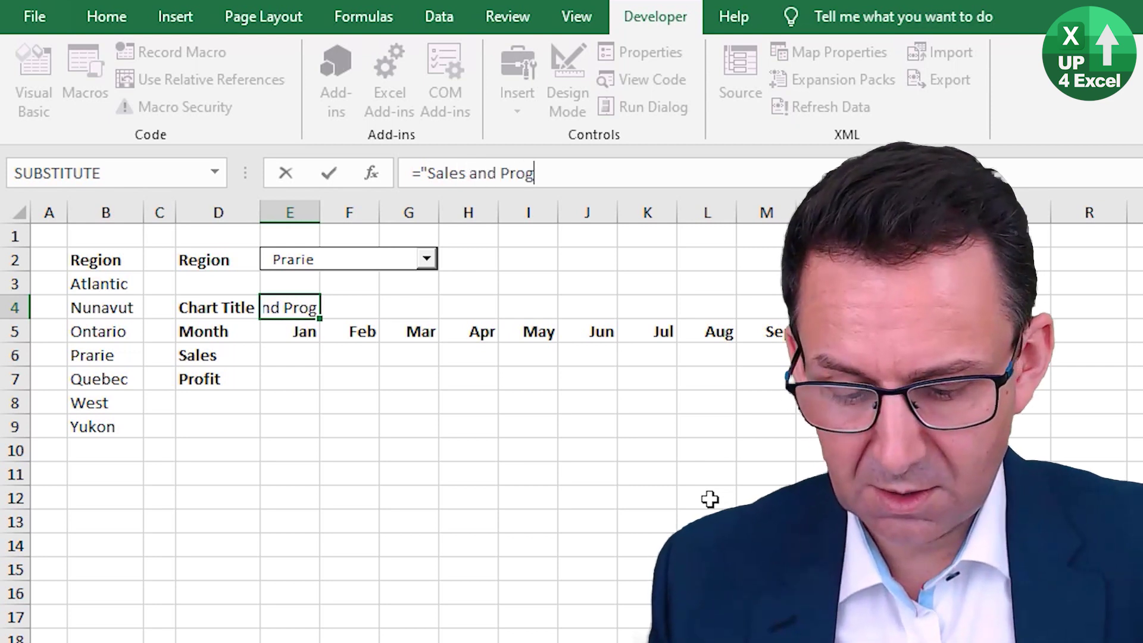
key(BackSpace)
text(fit )
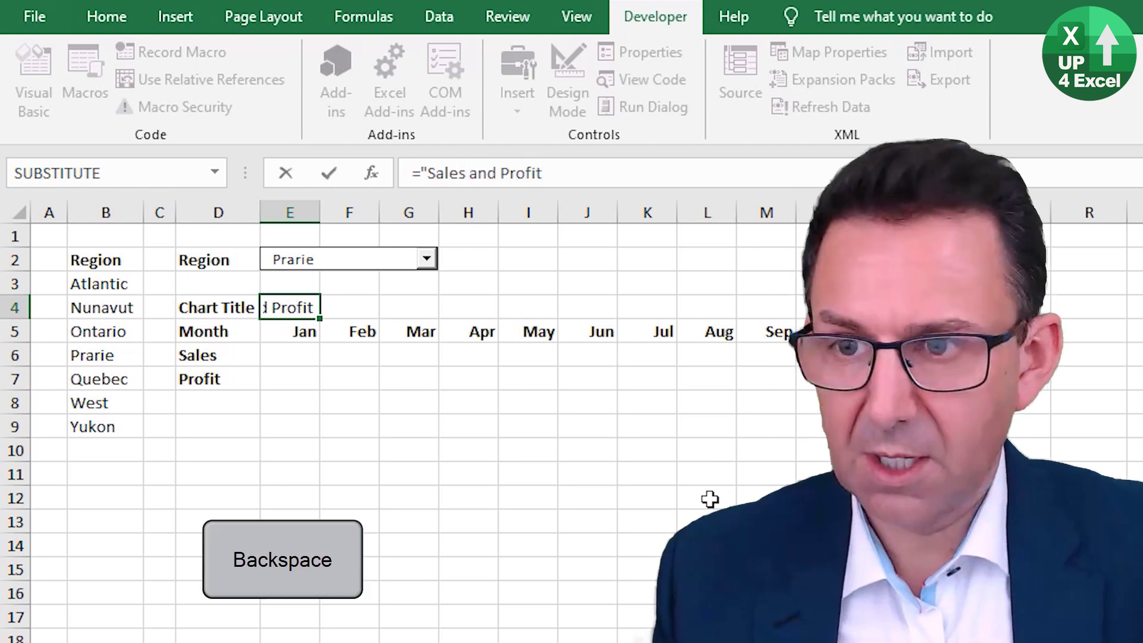
text(by M)
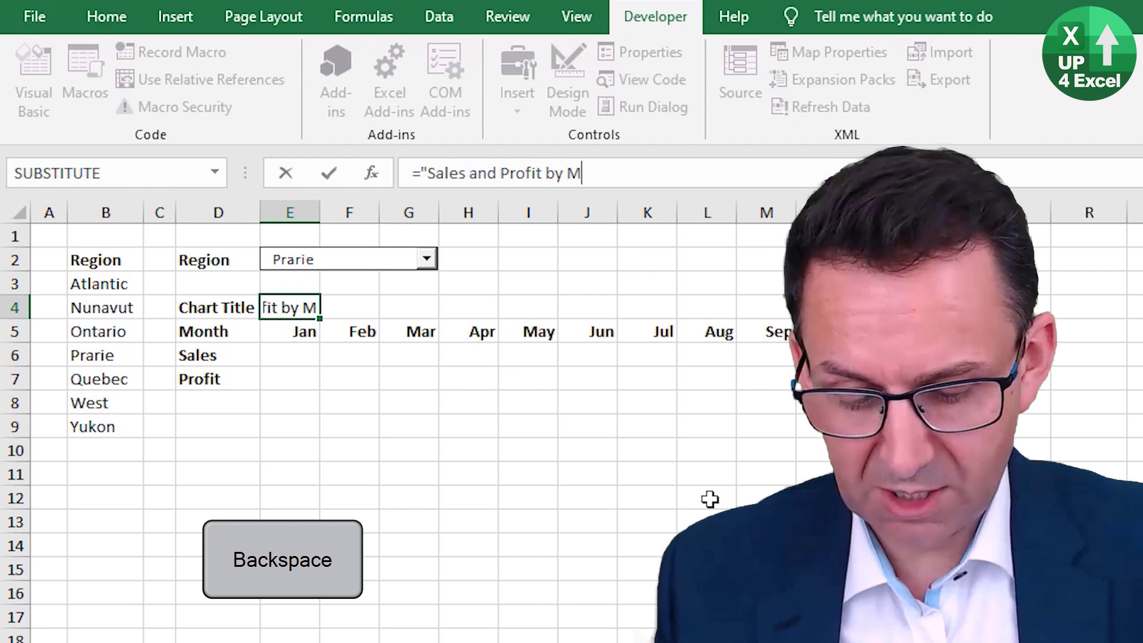
text(onth for )
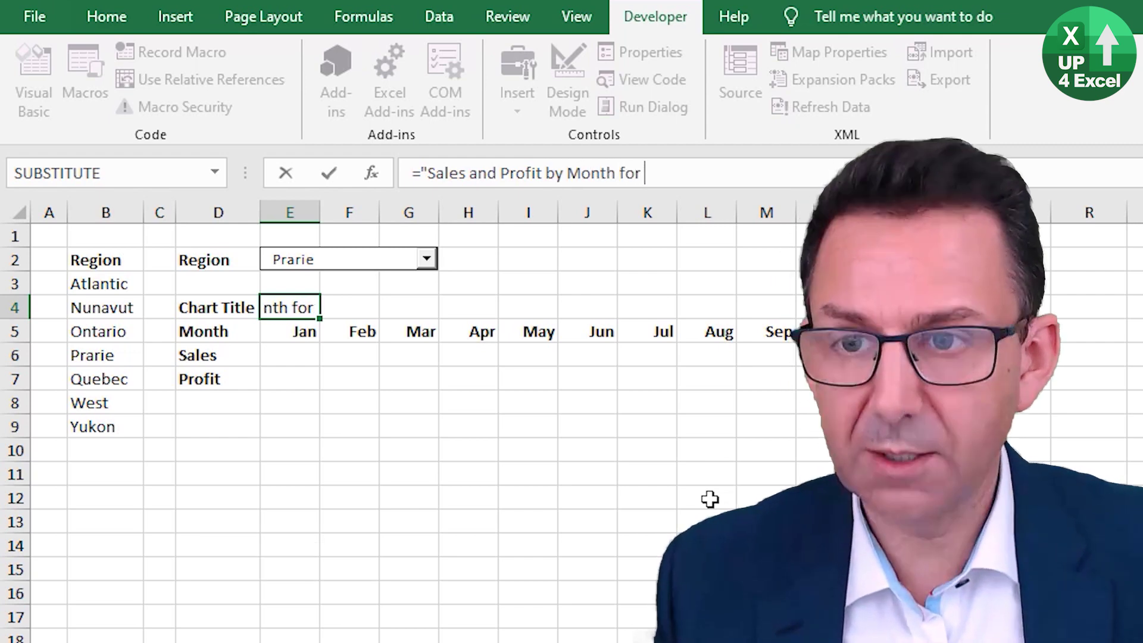
text("&)
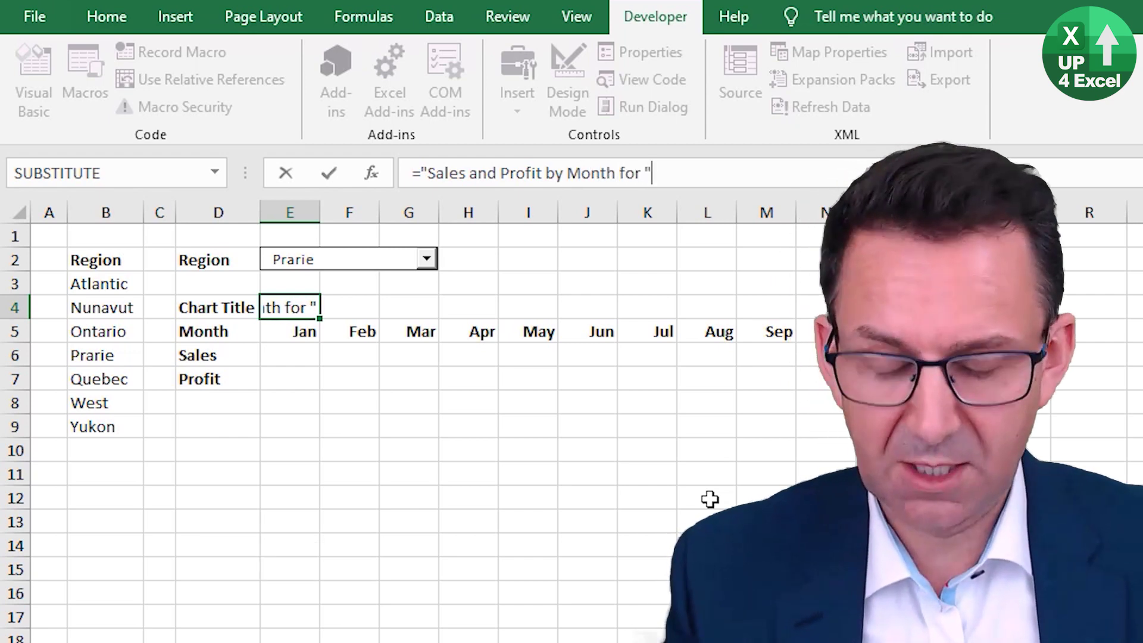
click(372, 304)
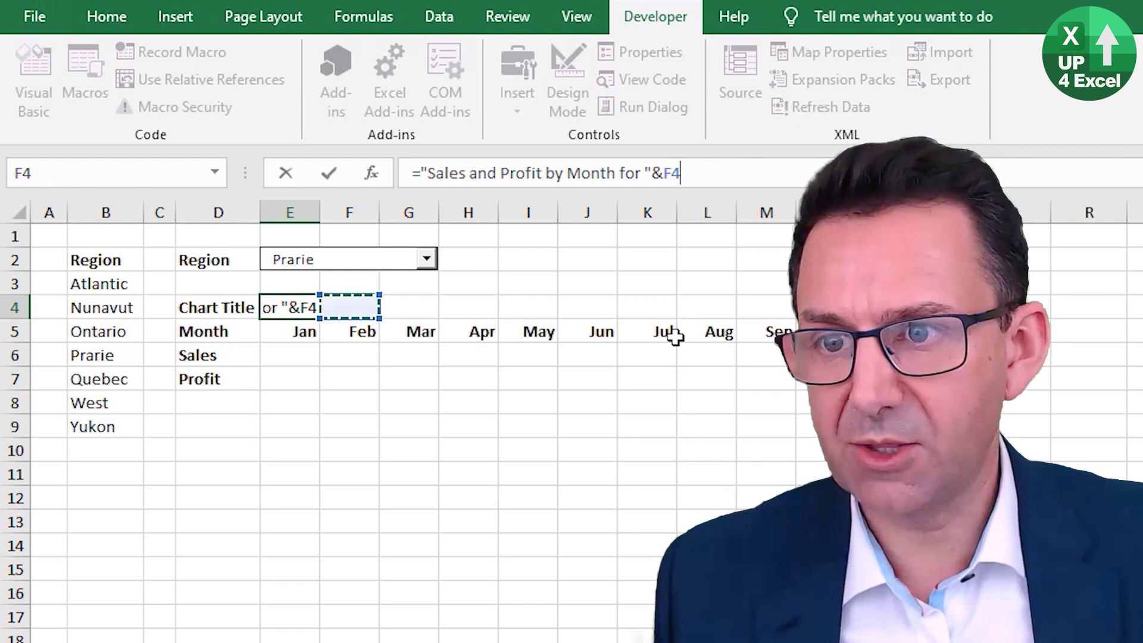
key(Up)
key(Up)
key(Left)
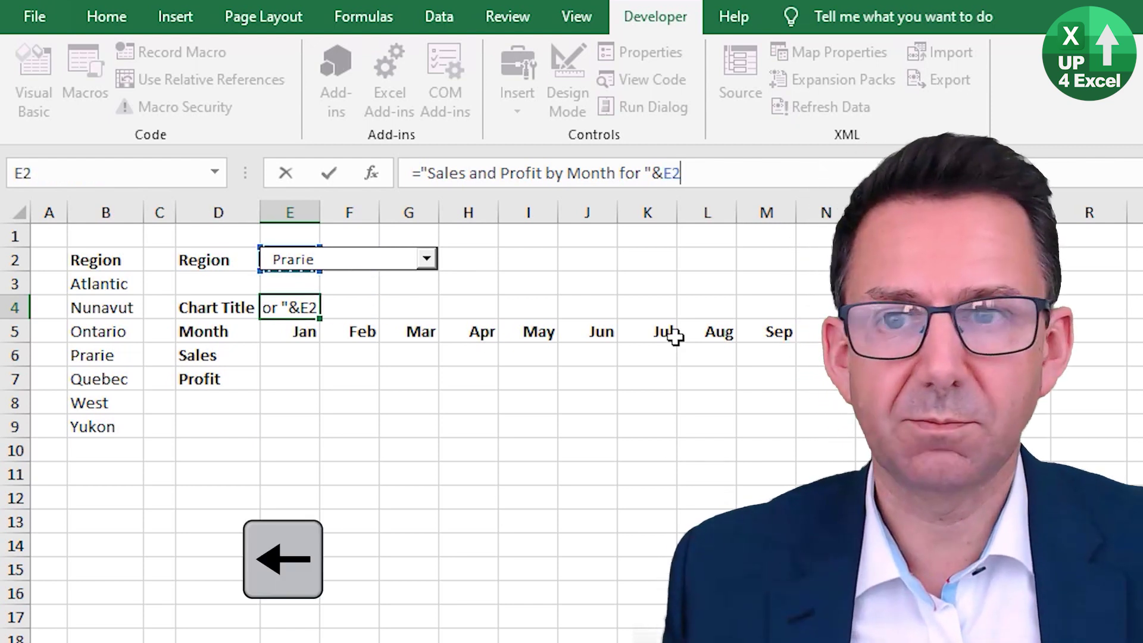
key(F4)
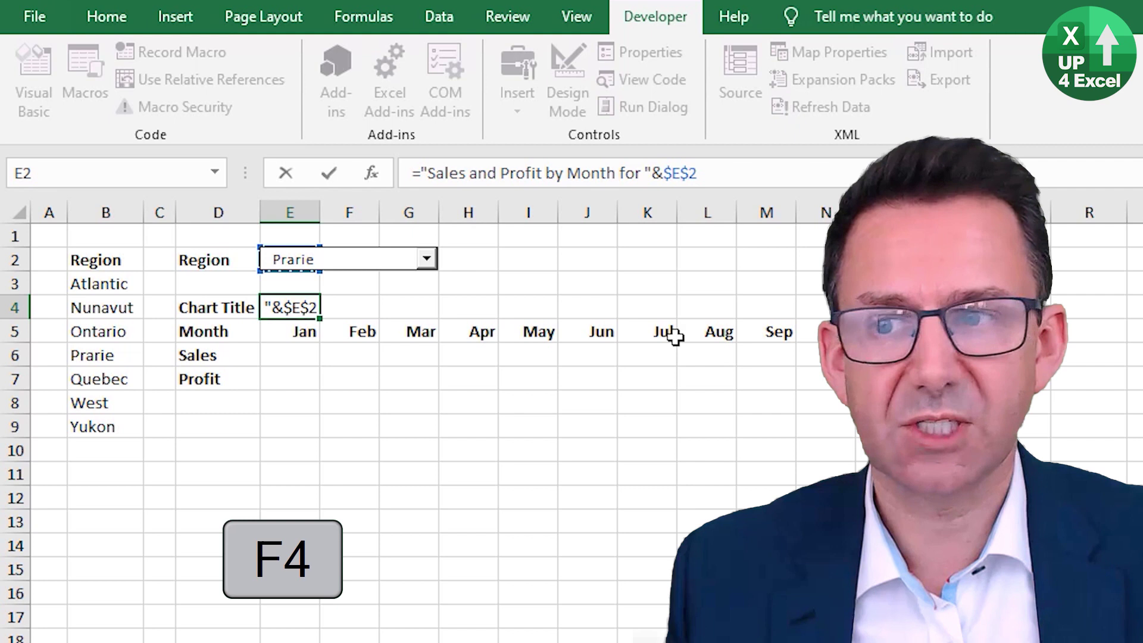
key(Return)
key(Up)
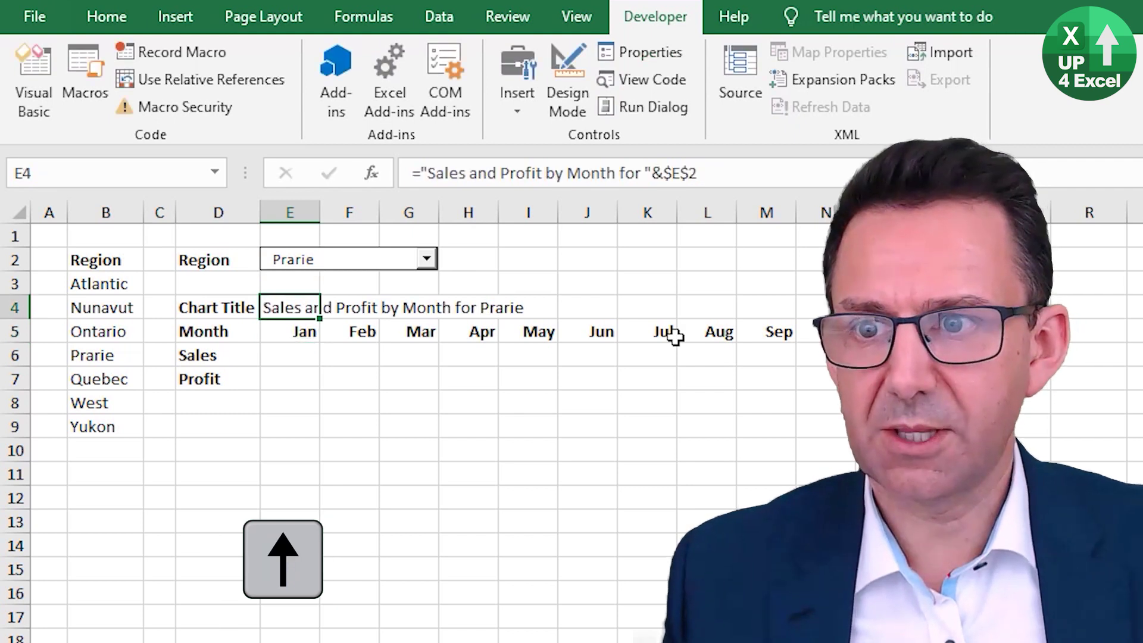
Pick Nunavut, then Yukon, in the Region drop-down to check the E4 title updates.
click(426, 259)
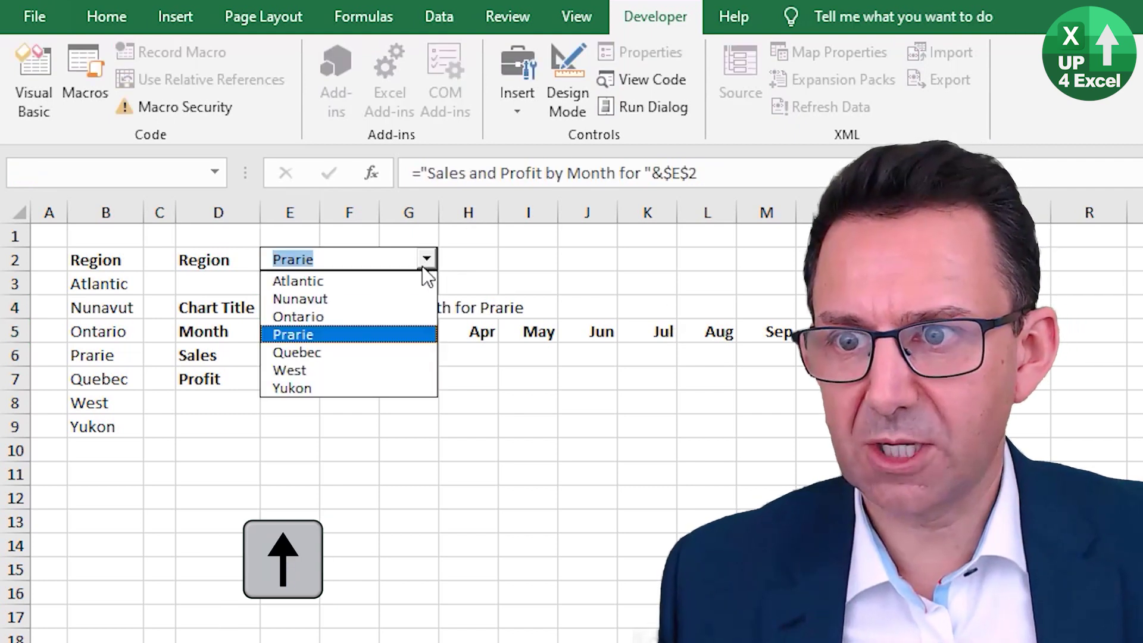
click(352, 300)
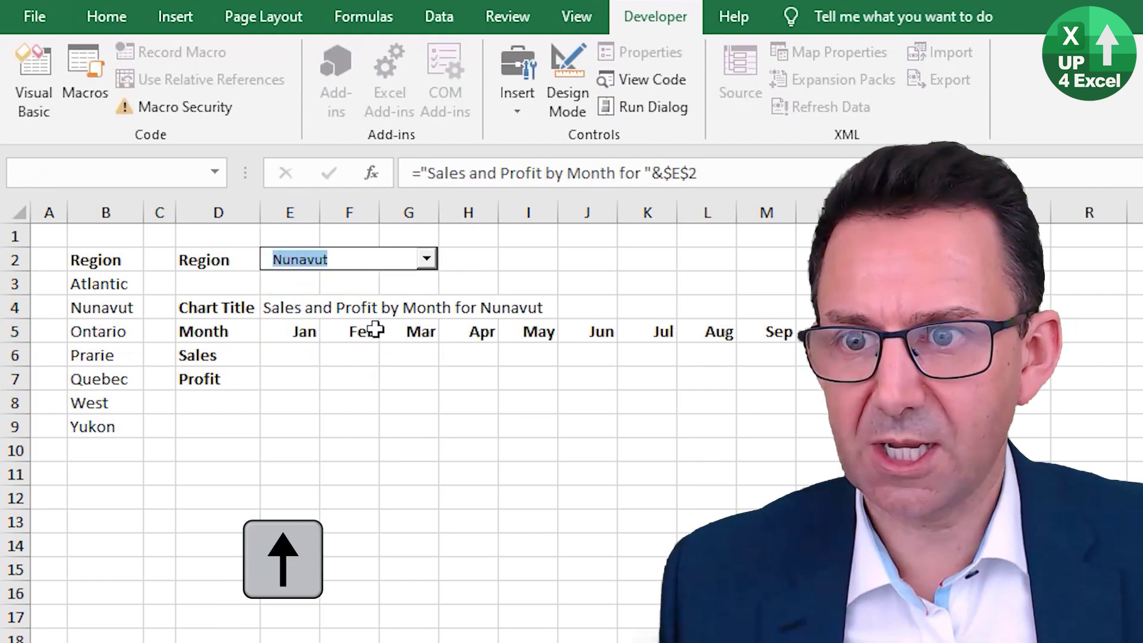
click(426, 260)
click(312, 388)
click(291, 309)
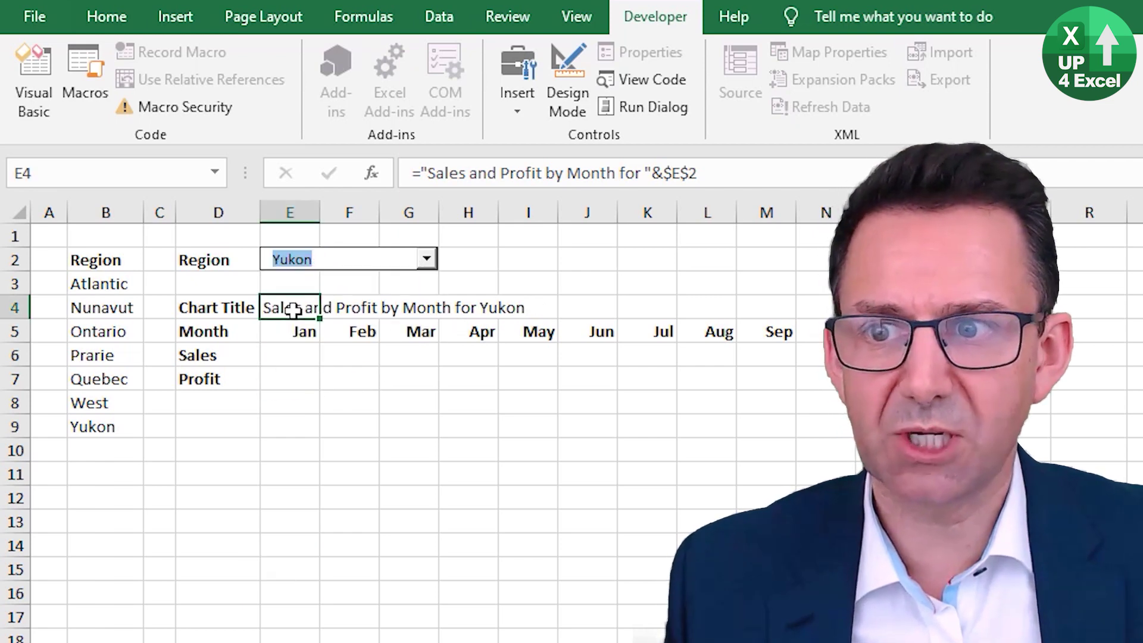
key(Down)
key(Down)
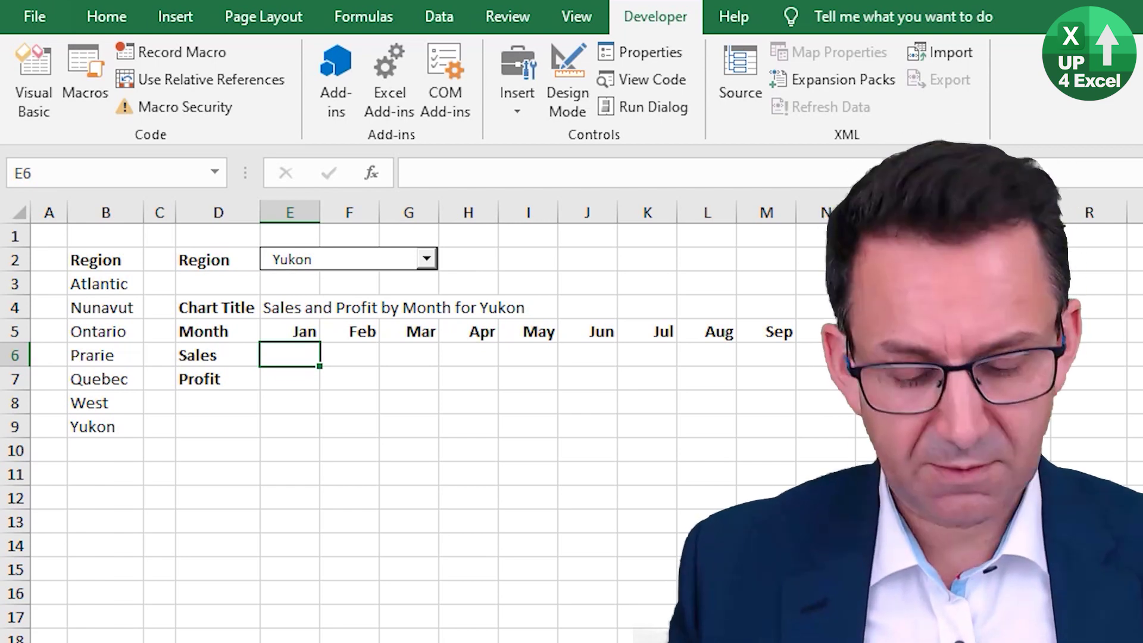
Start =SUMIFS in E6 with the Data sheet's tblOrders[Sales] column as the sum range.
text(=sumifs)
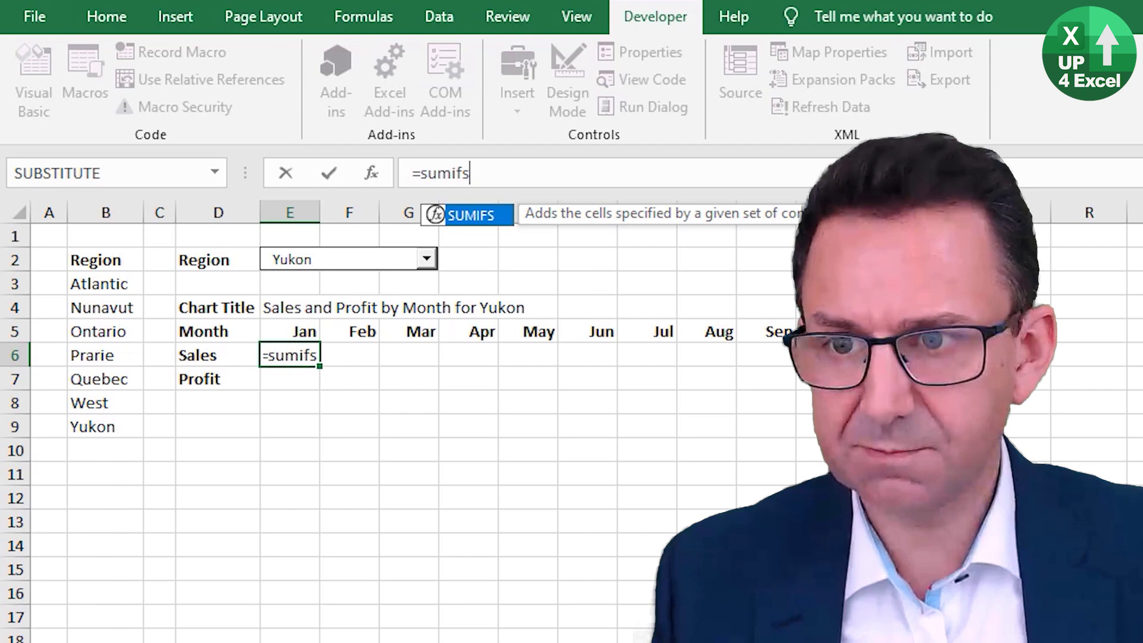
text(()
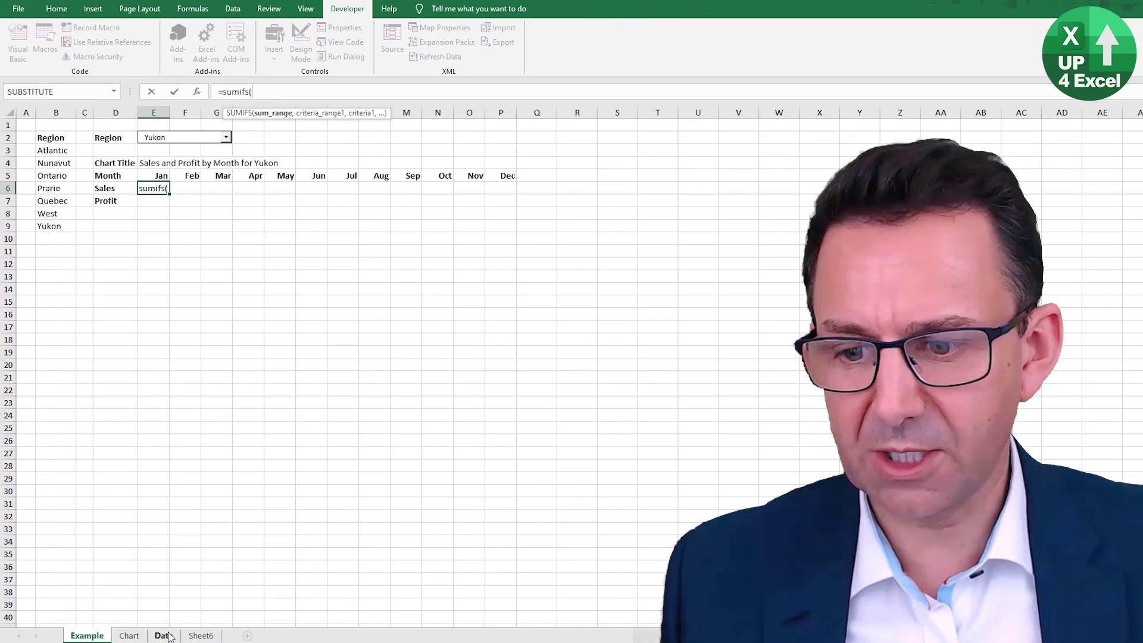
click(164, 635)
click(710, 176)
key(ctrl+Up)
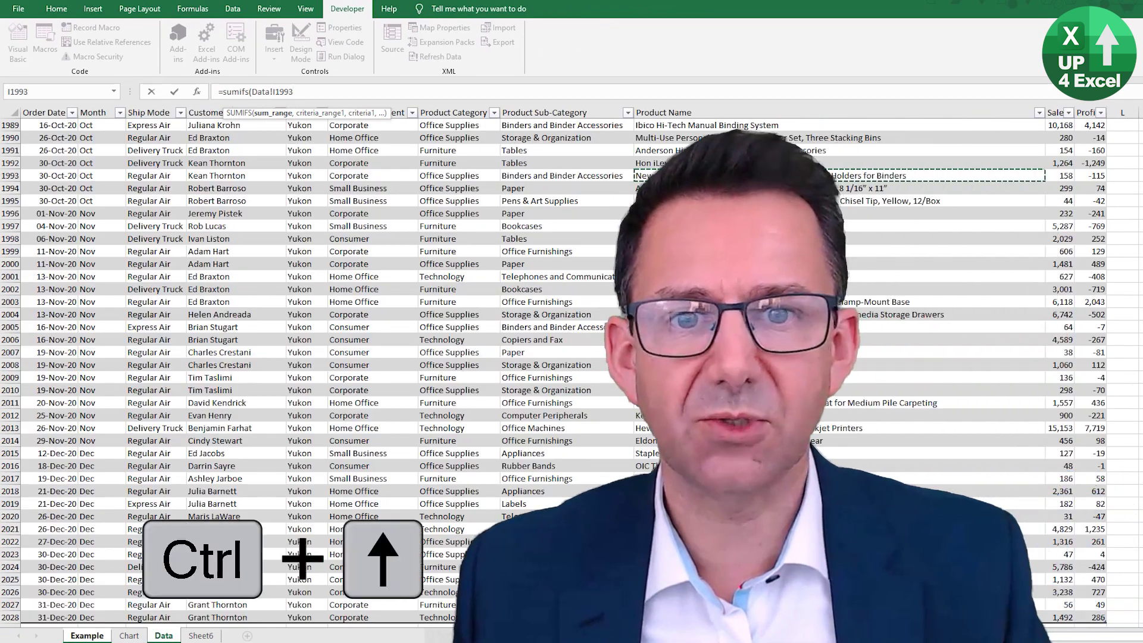
key(Down)
key(Right)
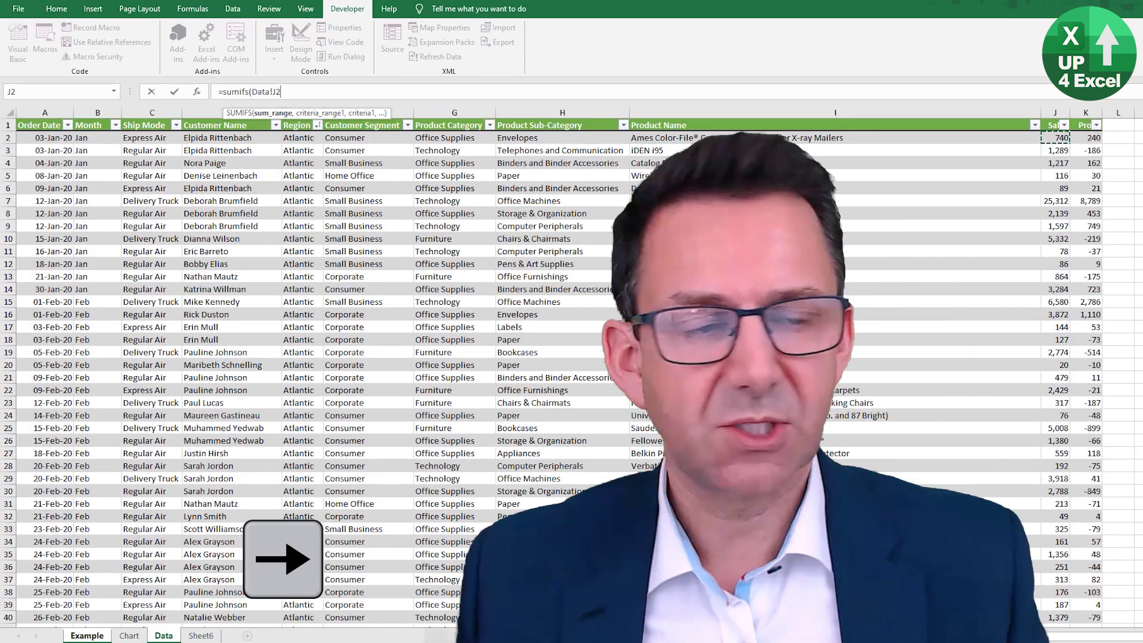
key(Up)
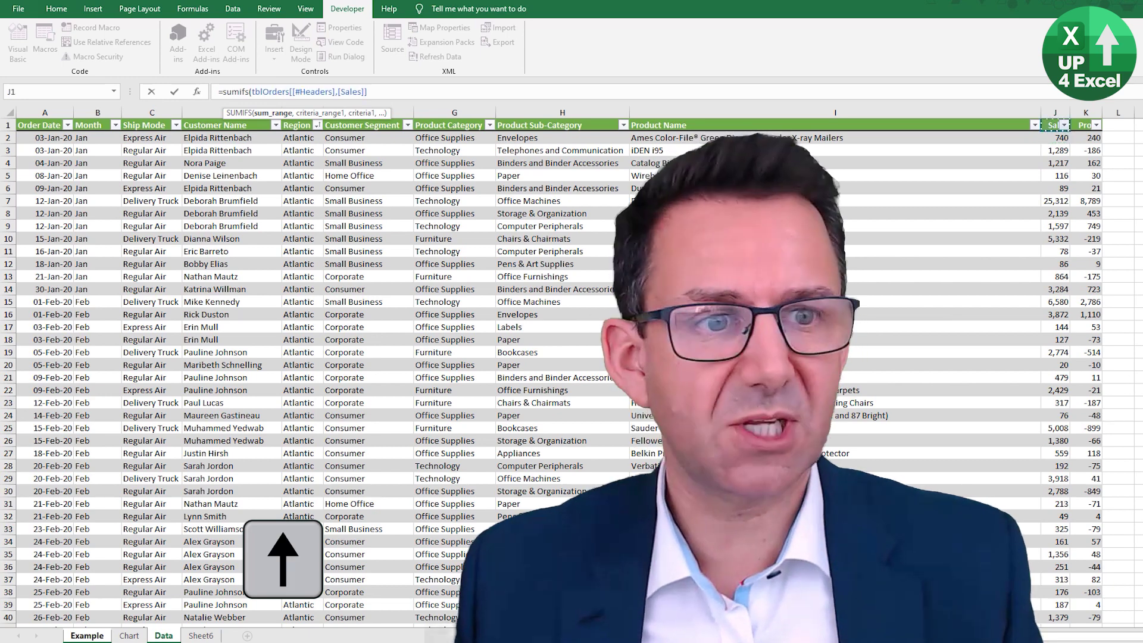
key(Down)
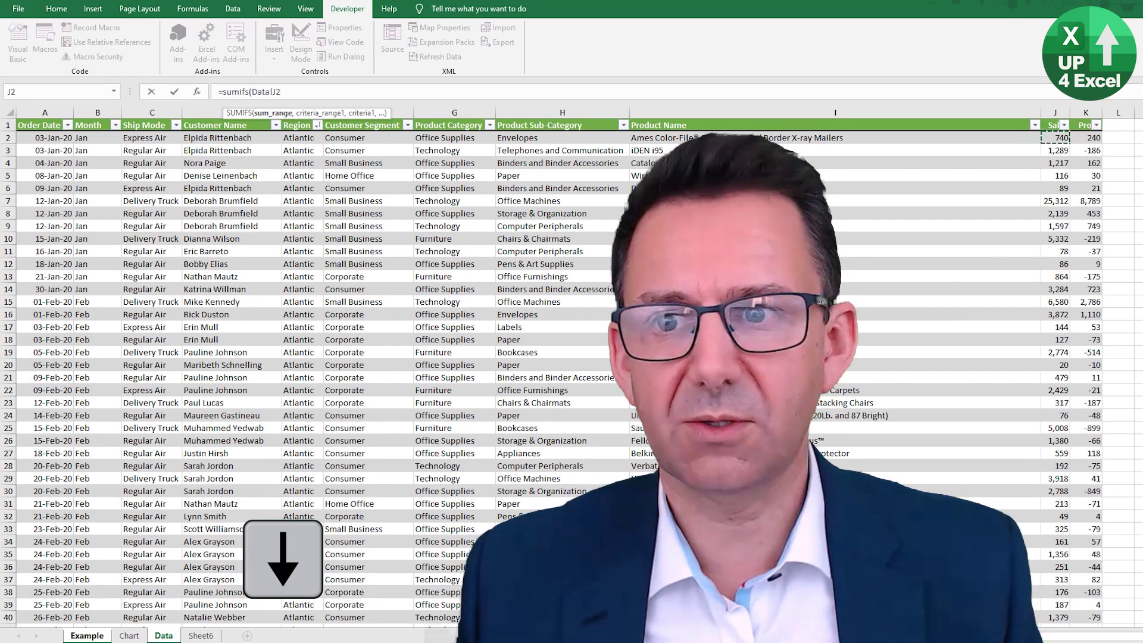
key(ctrl+shift+Down)
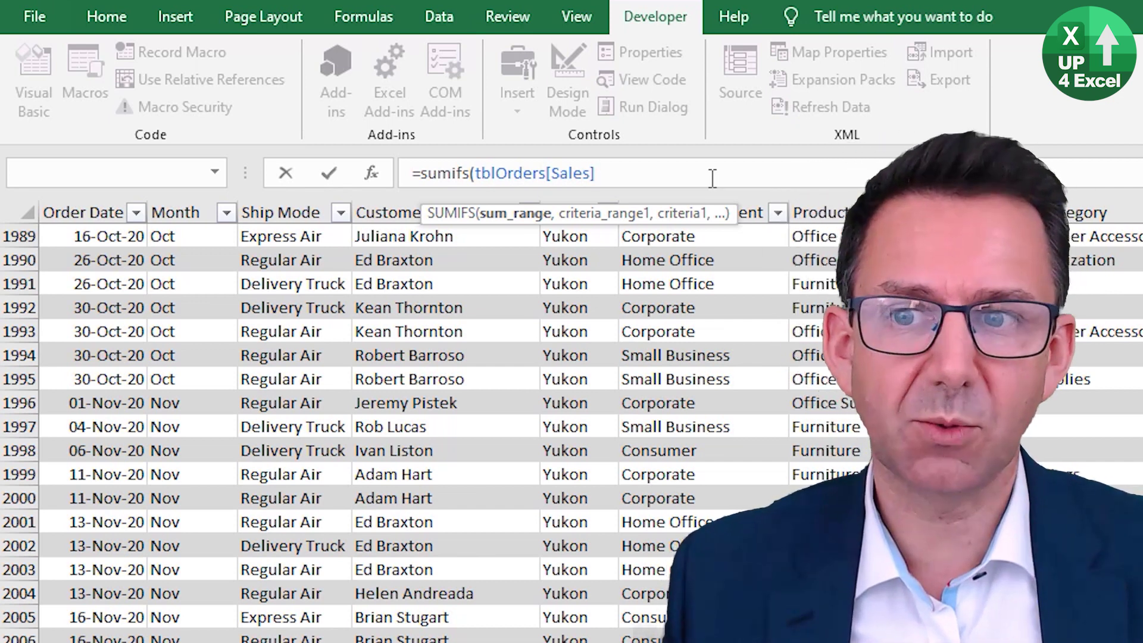
text(,)
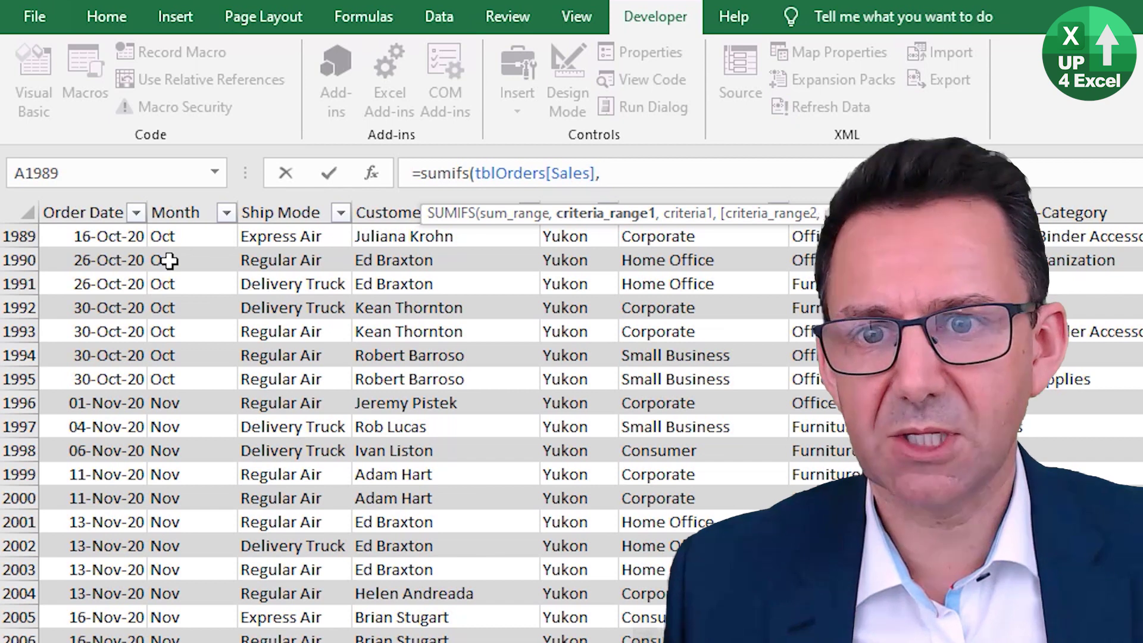
Add the tblOrders[Month] column as the first criteria range.
click(728, 245)
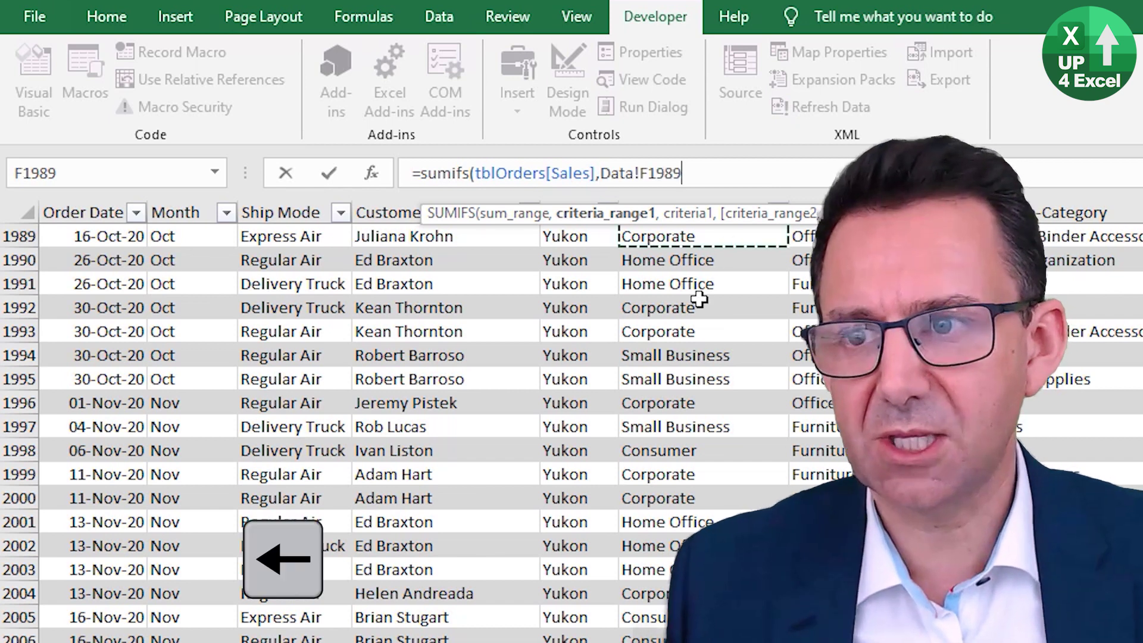
key(Left)
key(Left)
key(Left)
key(Left)
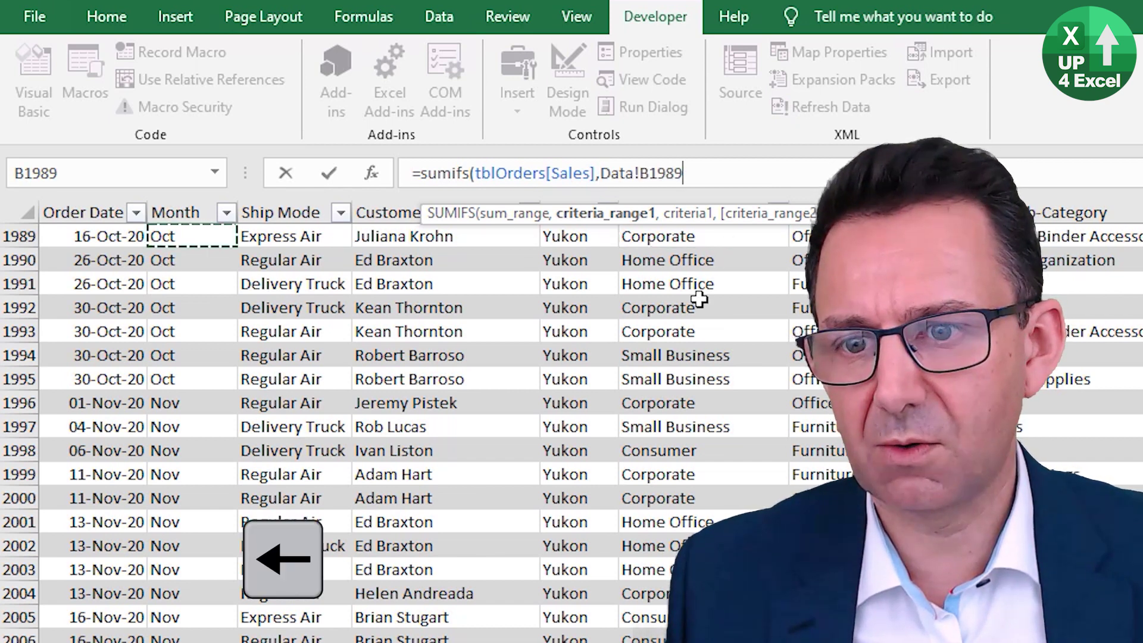
key(ctrl+Up)
key(Down)
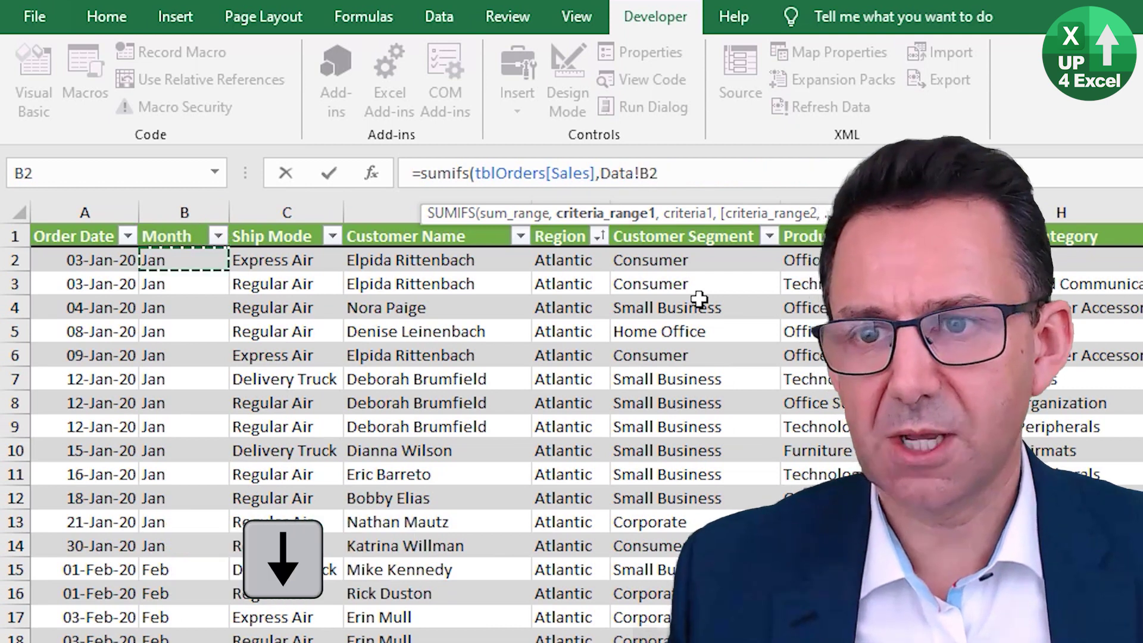
key(ctrl+shift+Down)
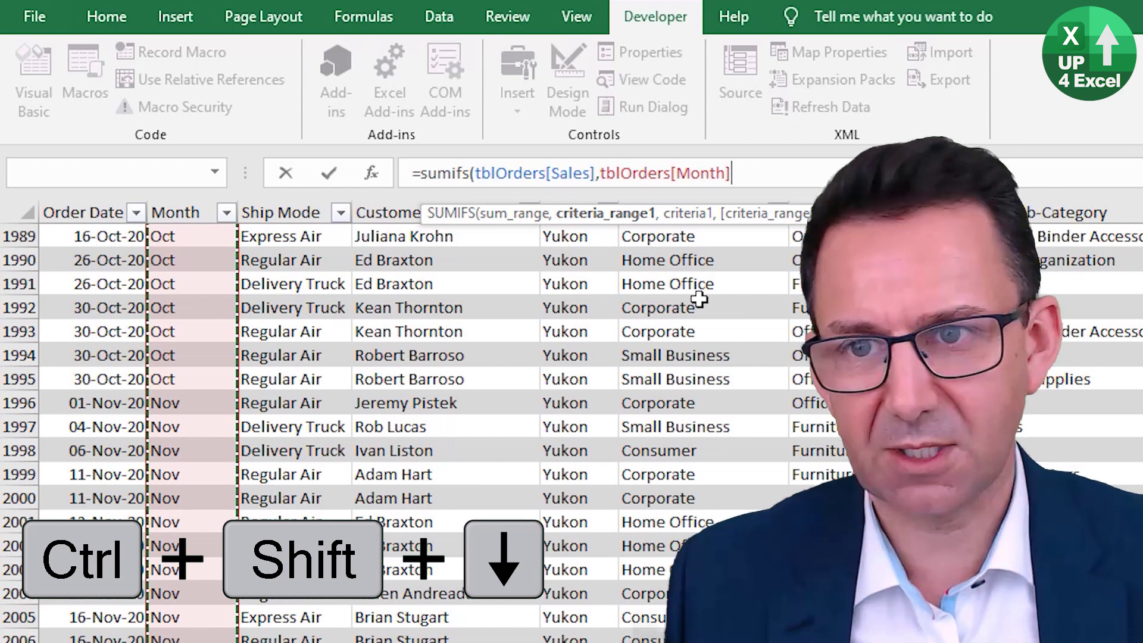
text(,)
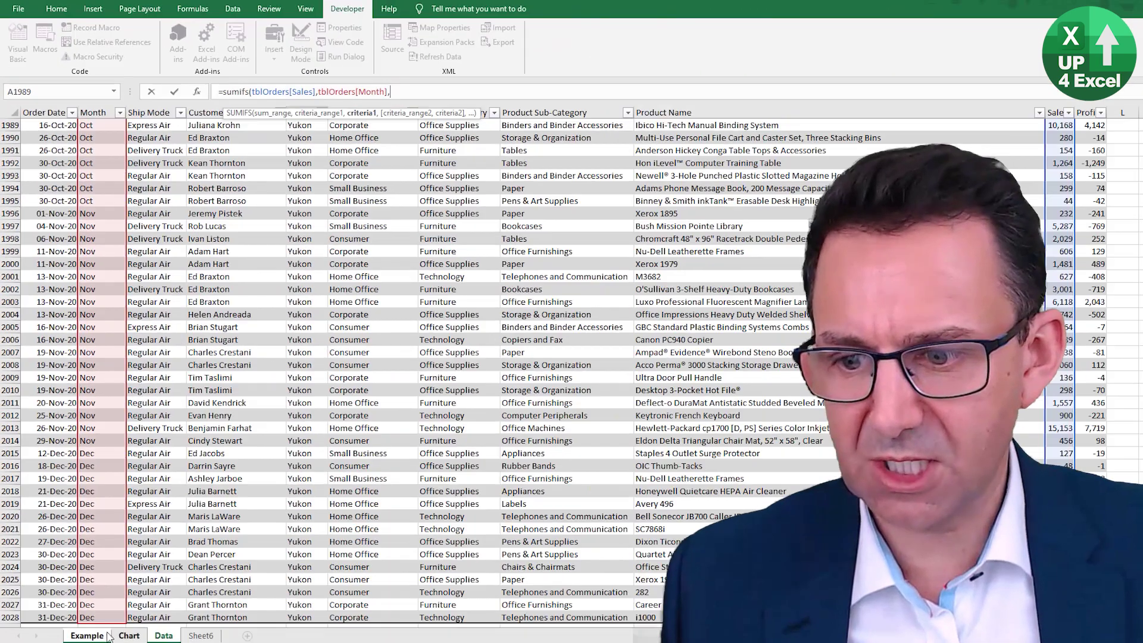
Use the Jan header as criterion E$5, deleting the Example! sheet prefix.
click(87, 636)
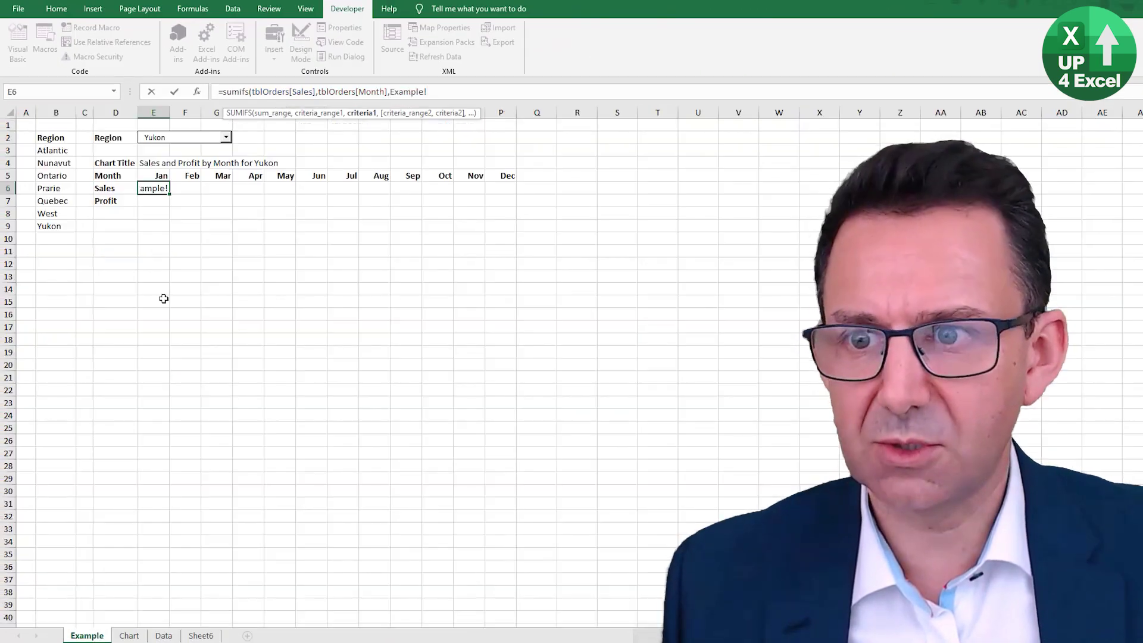
click(156, 175)
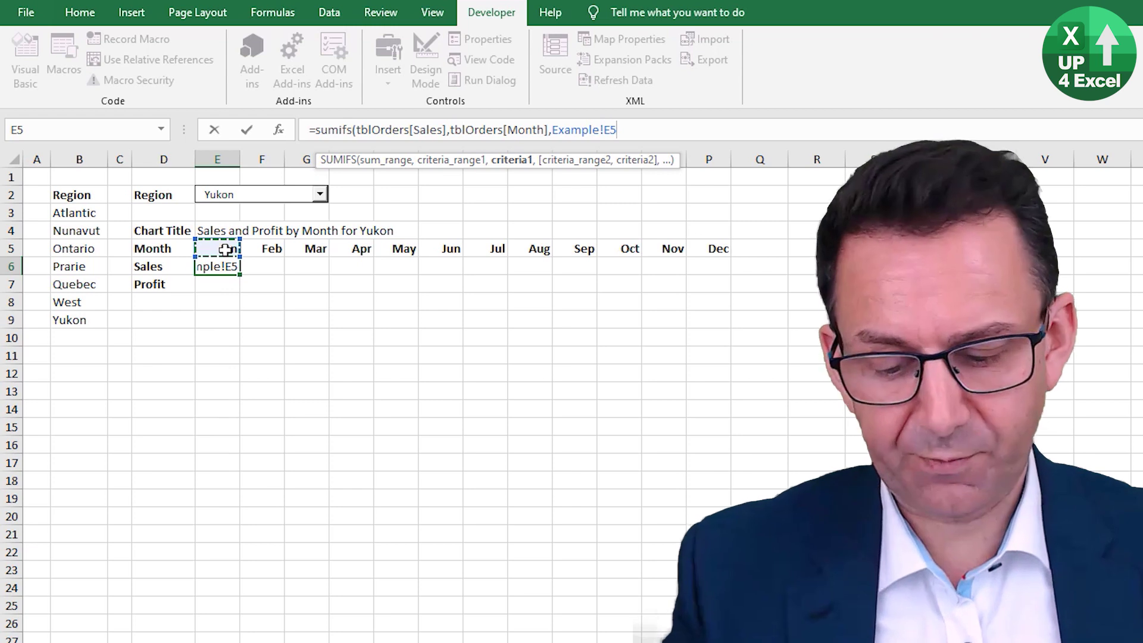
key(F4)
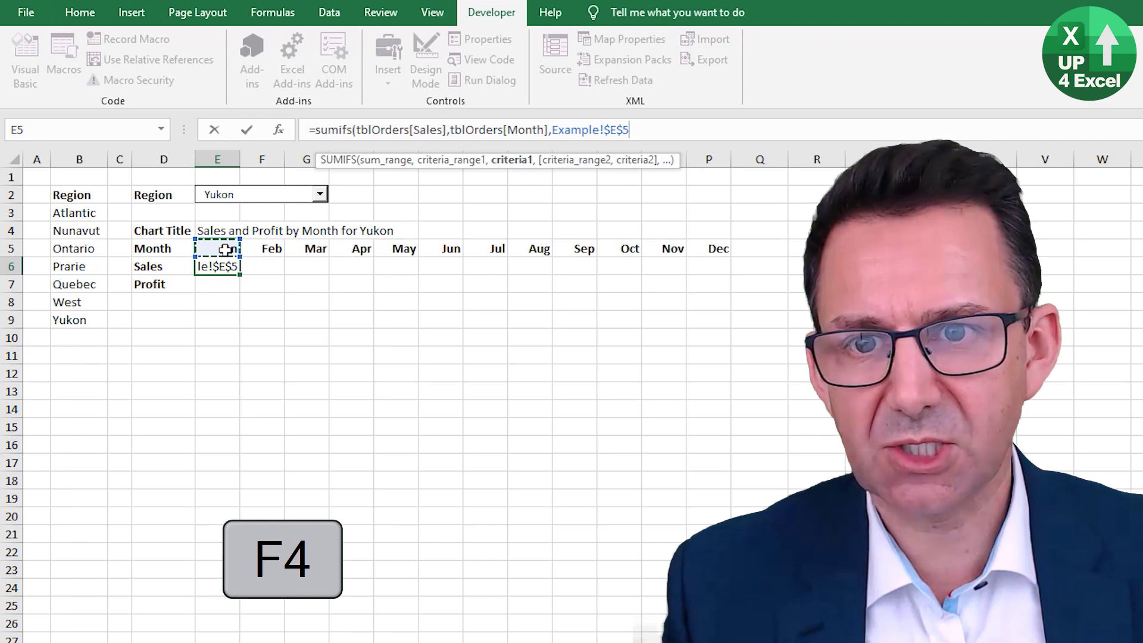
key(F4)
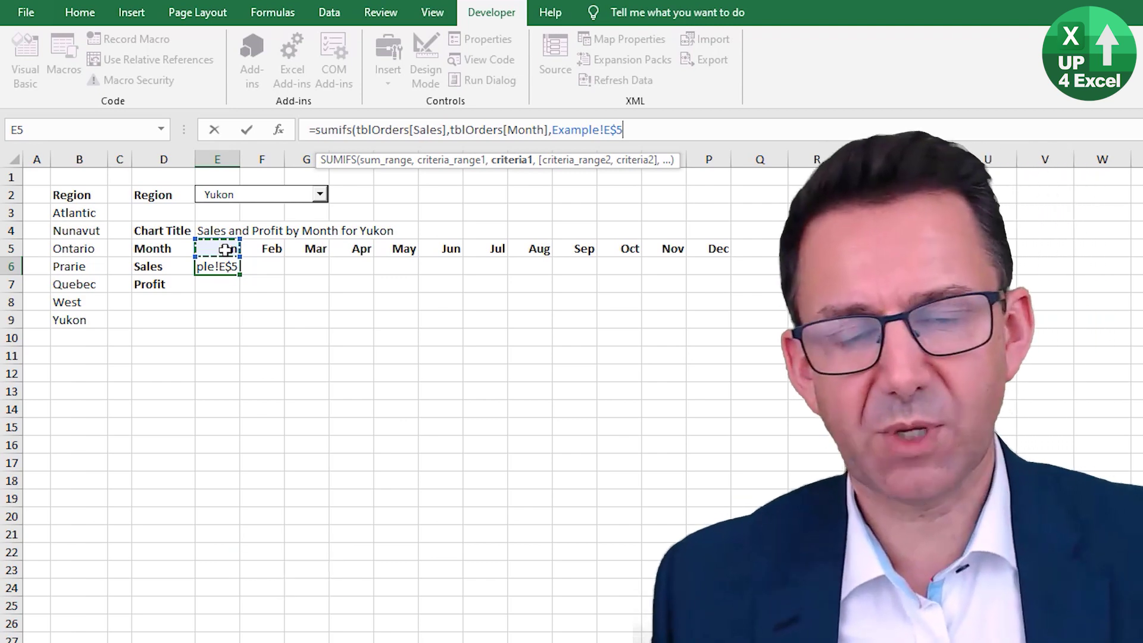
click(605, 131)
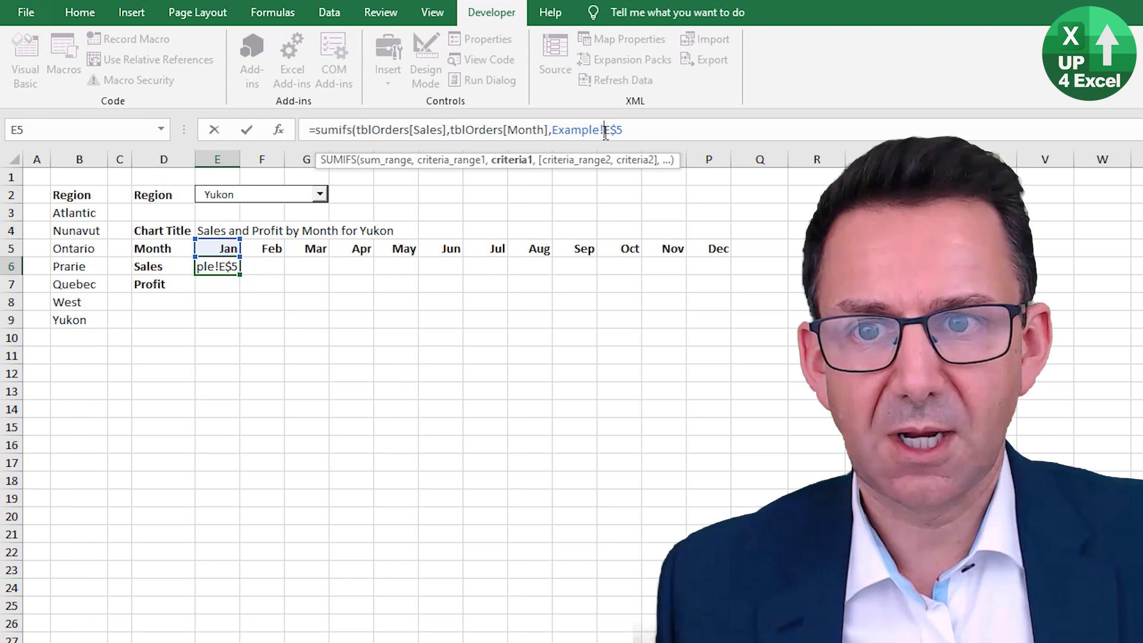
key(BackSpace)
key(BackSpace)
key(BackSpace)
key(BackSpace)
key(BackSpace)
key(BackSpace)
key(BackSpace)
key(BackSpace)
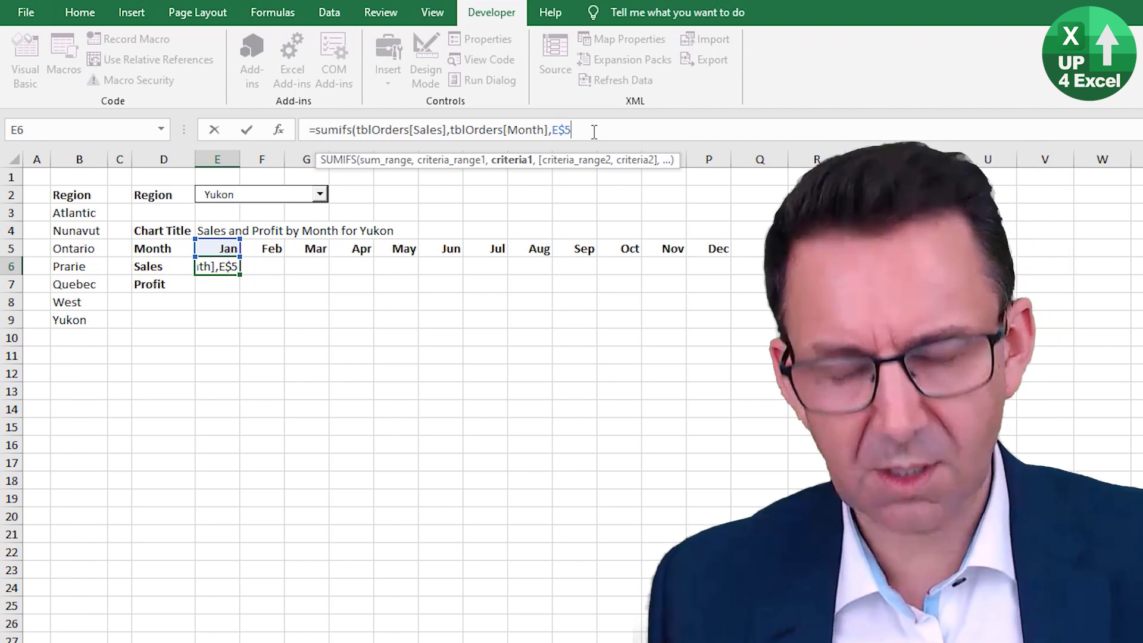
text(,)
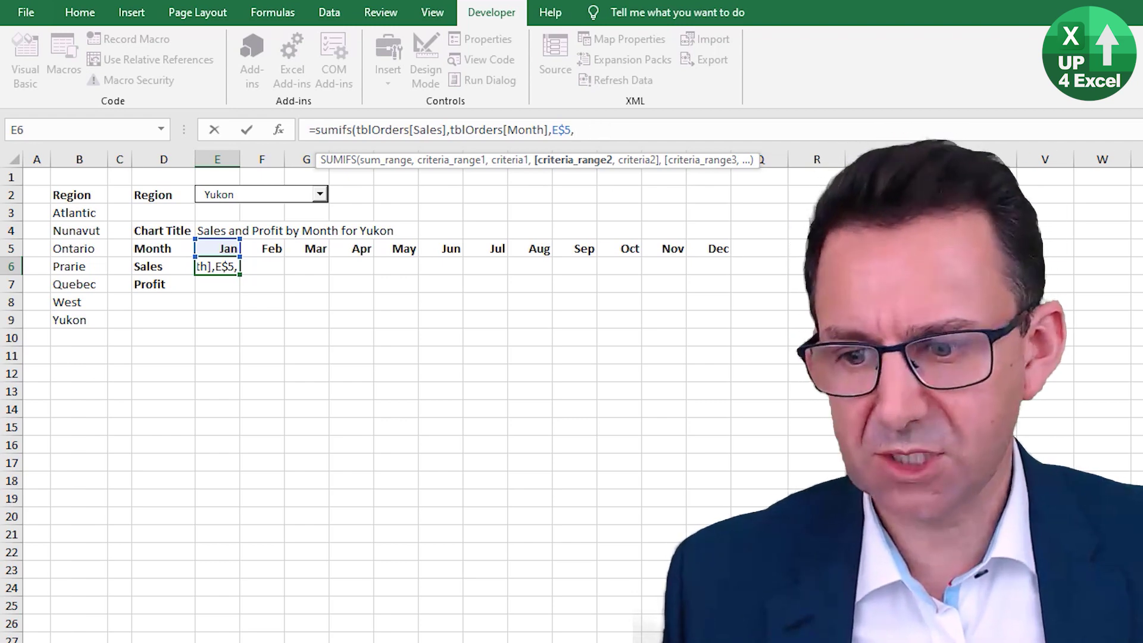
Add the full tblOrders[Region] column from the Data sheet as the next SUMIFS range.
click(164, 635)
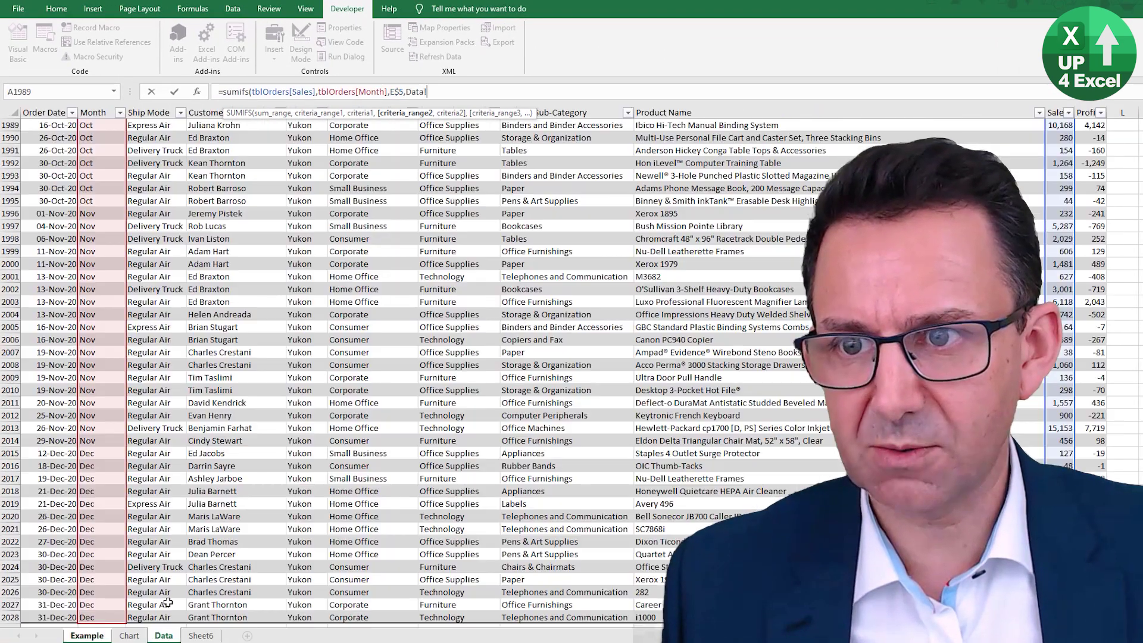
click(349, 278)
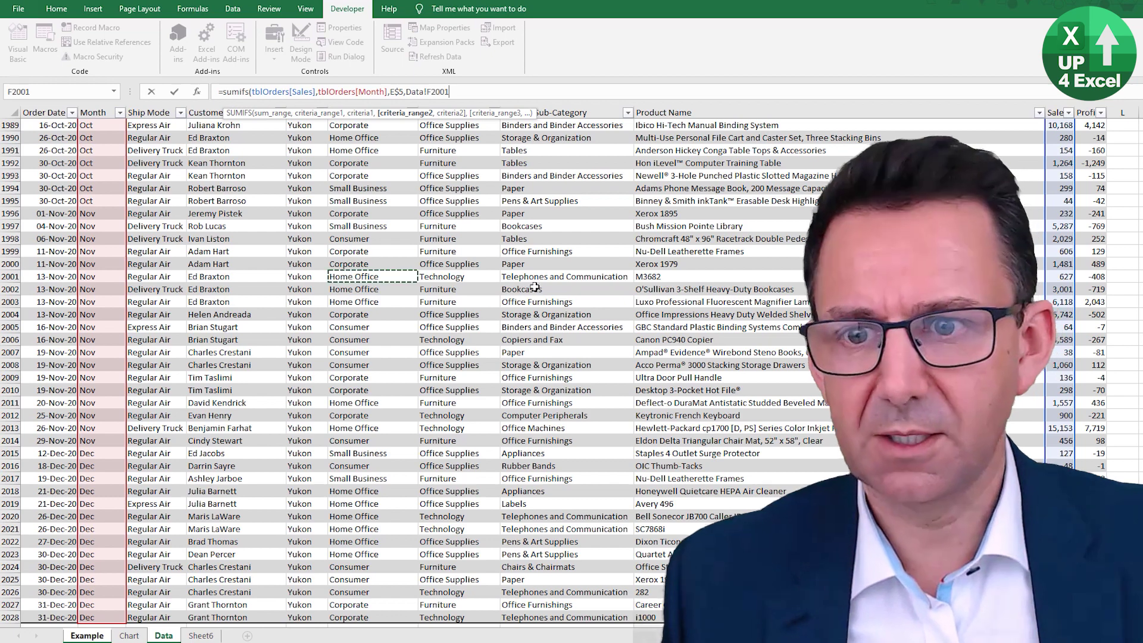
key(ctrl+Up)
key(Left)
key(Down)
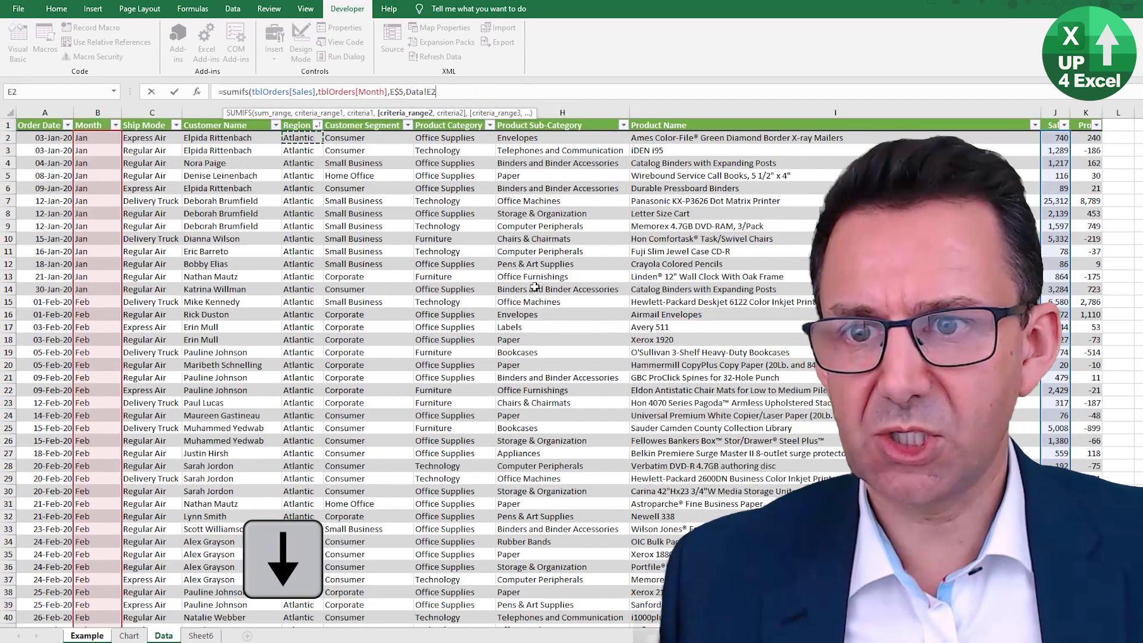
key(ctrl+shift+Down)
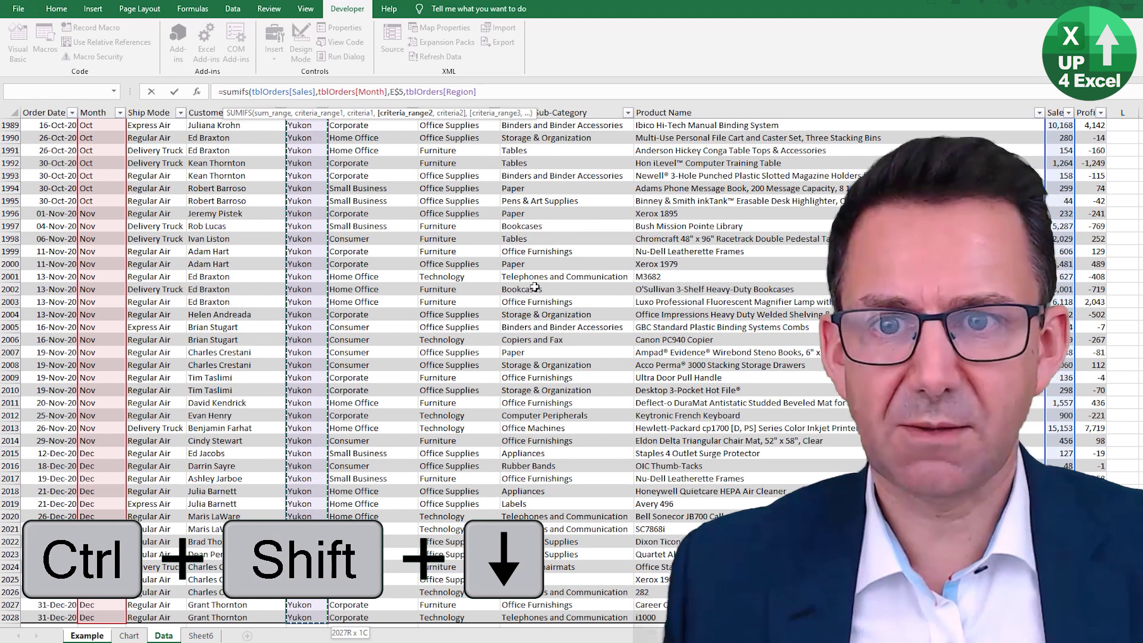
text(,)
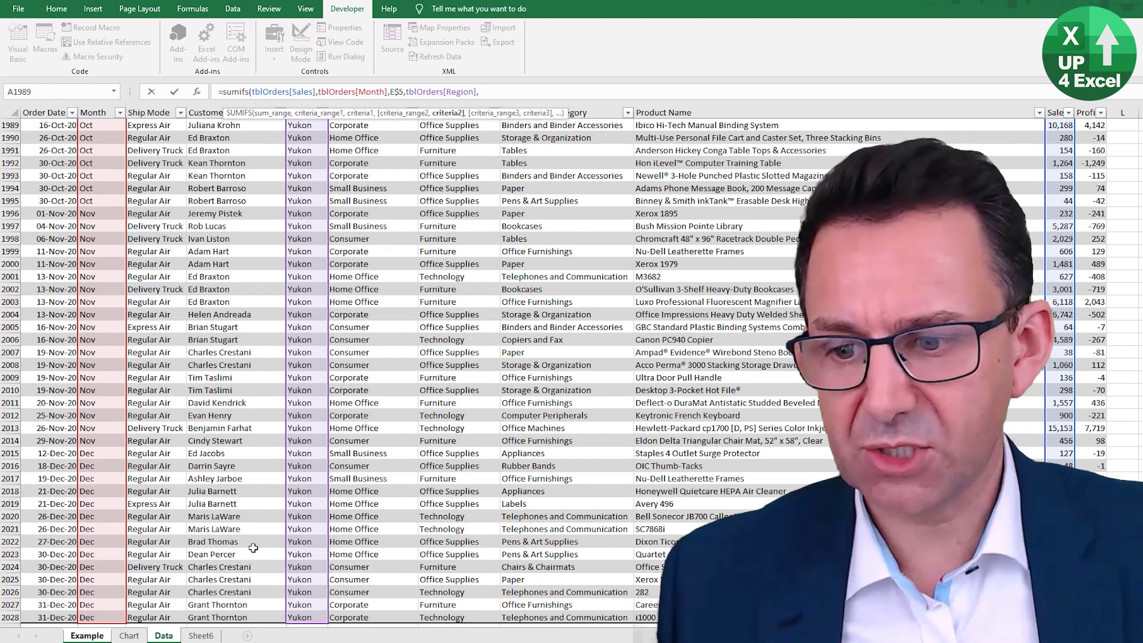
Use absolute $E$2 as the region criterion and close the formula, giving Yukon's Jan sales of 10057.
click(90, 635)
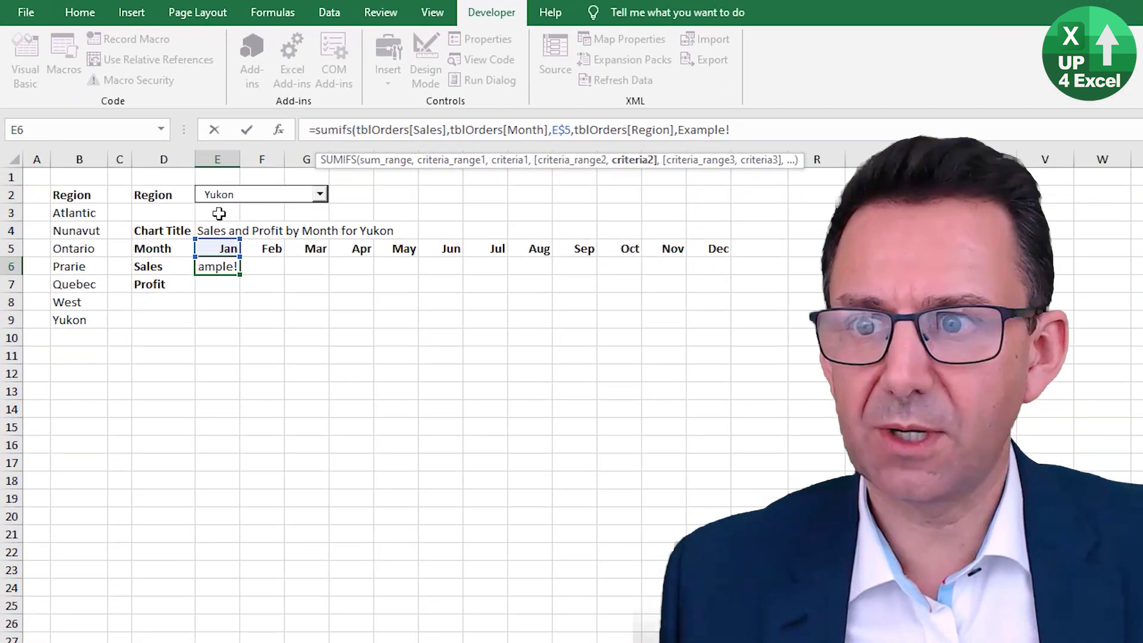
key(Up)
key(Up)
key(Up)
key(Up)
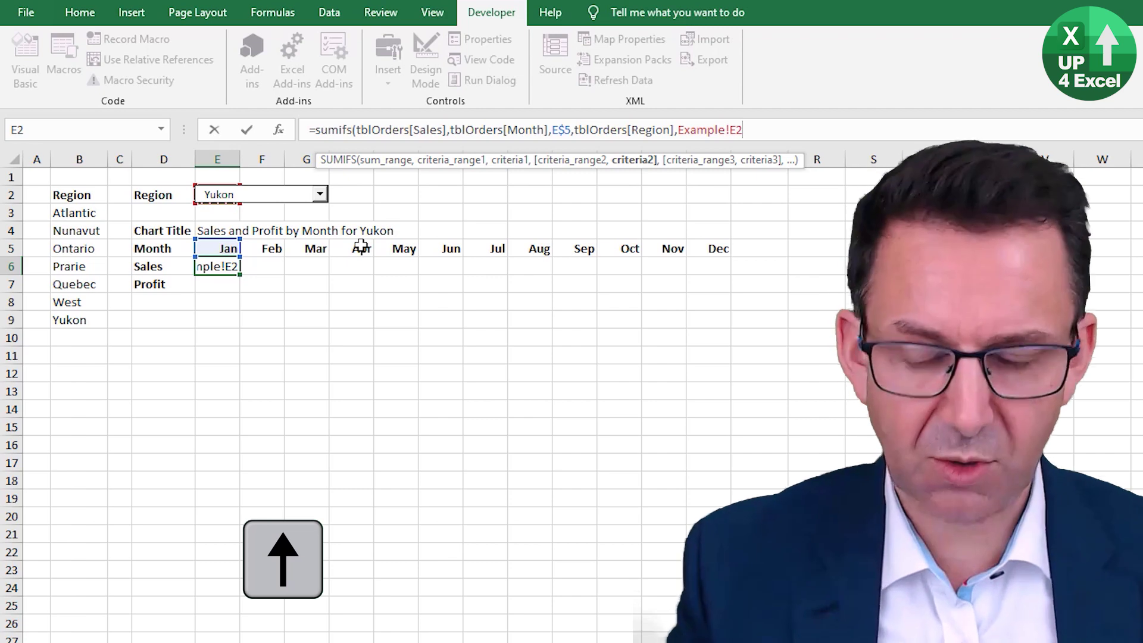
key(F4)
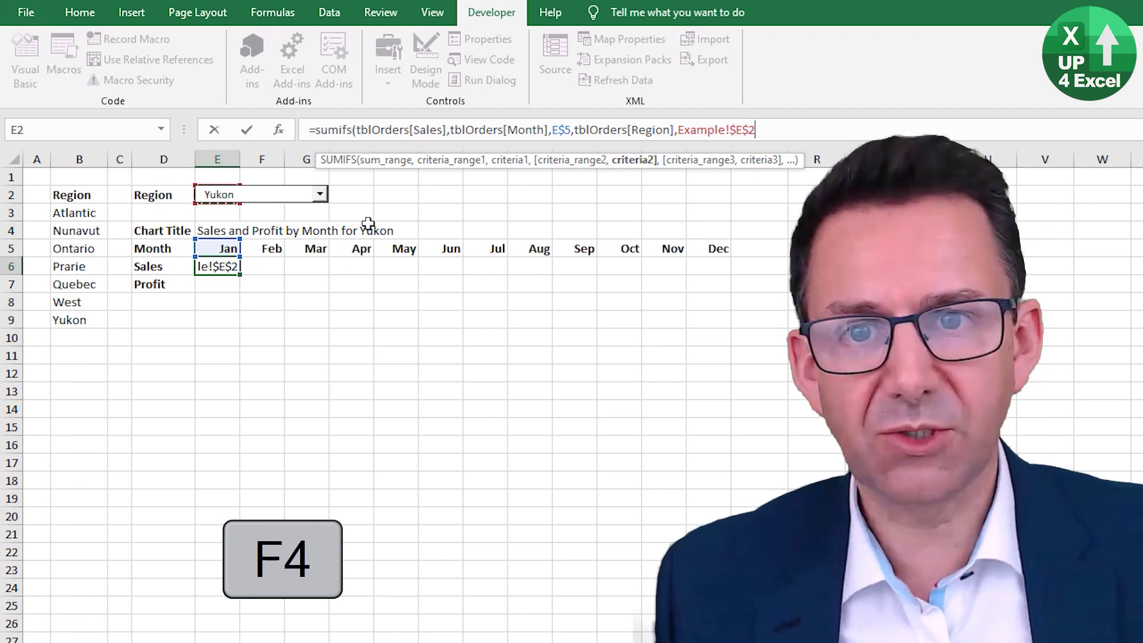
click(731, 130)
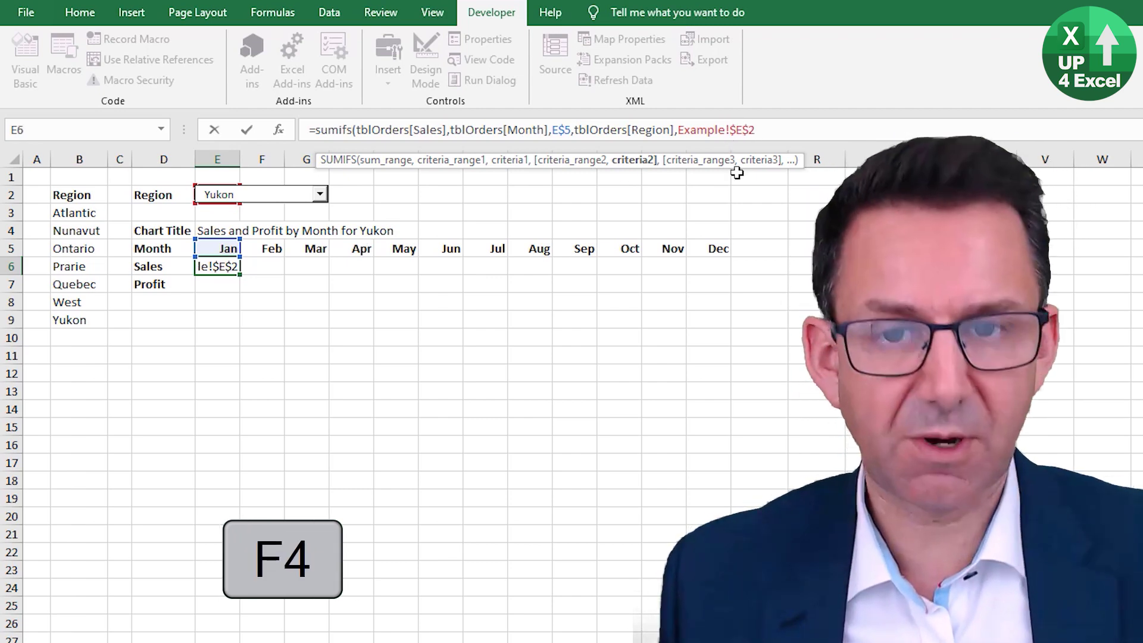
key(BackSpace)
key(BackSpace)
key(BackSpace)
key(BackSpace)
key(BackSpace)
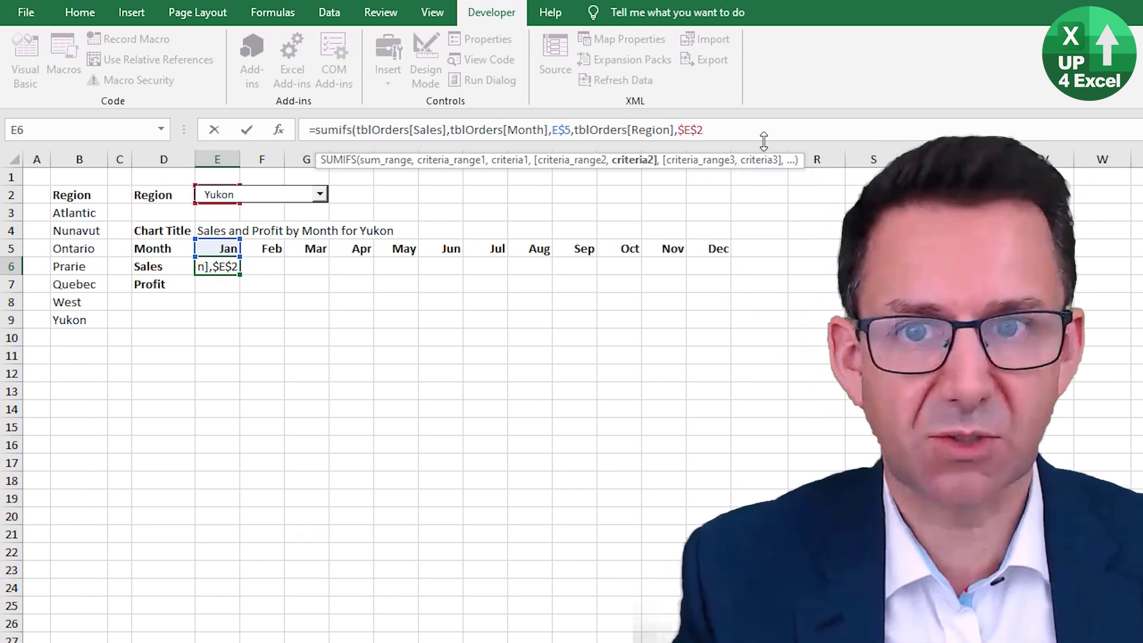
text())
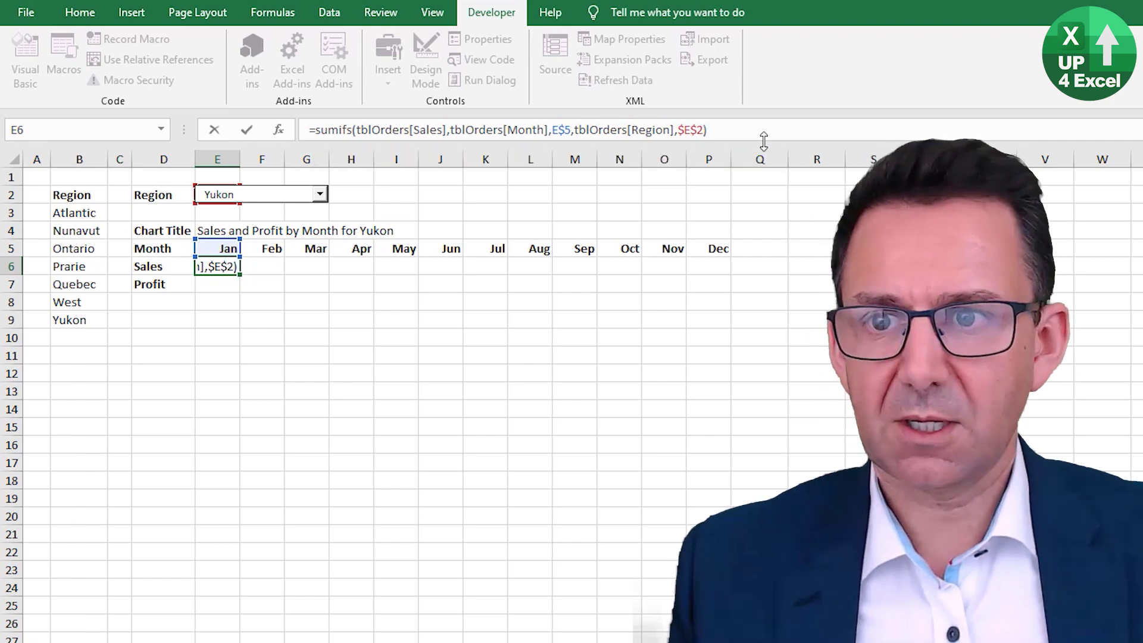
key(Return)
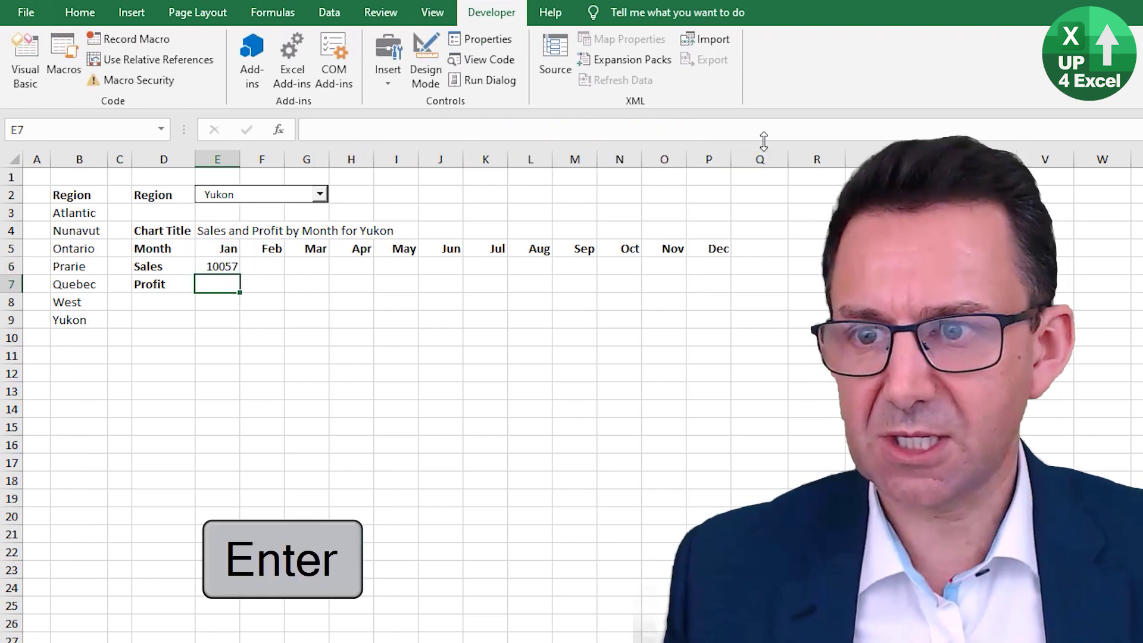
Fill the Jan sales SUMIFS from E6 across the Feb–Dec Sales cells.
key(Up)
key(ctrl+c)
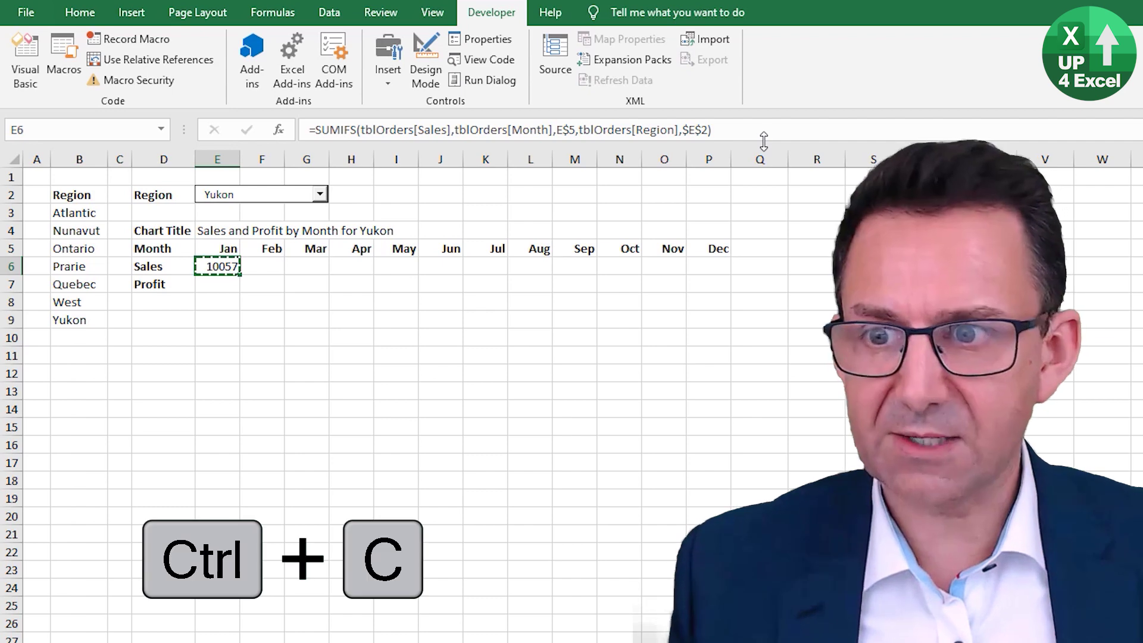
key(shift+Right)
key(shift+Right)
key(shift+Right)
key(shift+Right)
key(shift+Right)
key(shift+Right)
key(shift+Right)
key(shift+Right)
key(shift+Right)
key(shift+Right)
key(shift+Right)
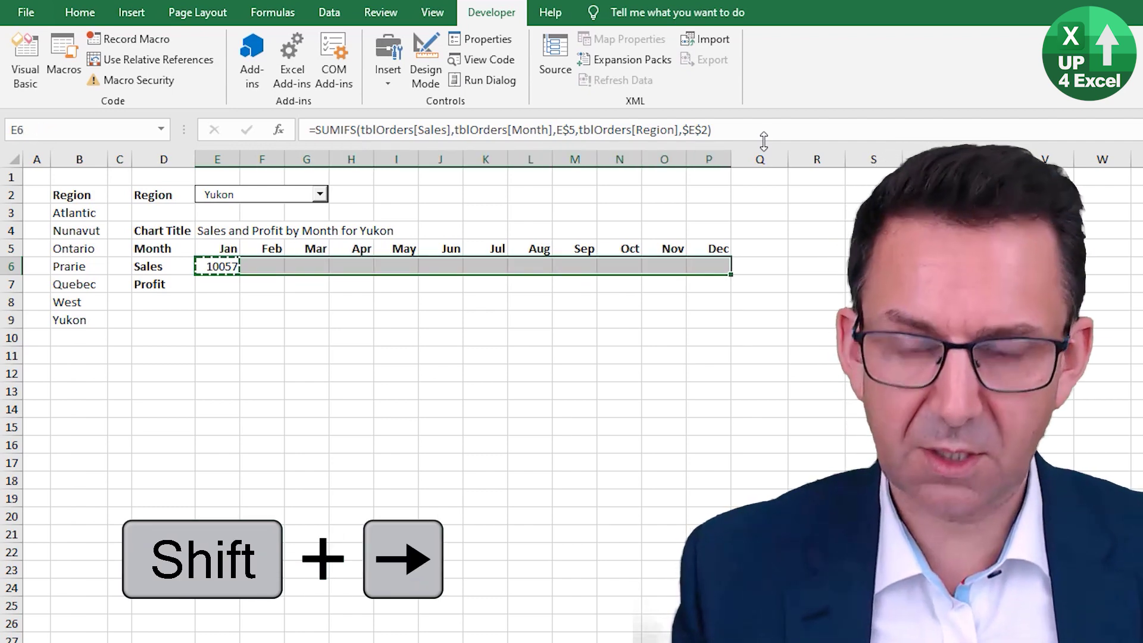
key(ctrl+r)
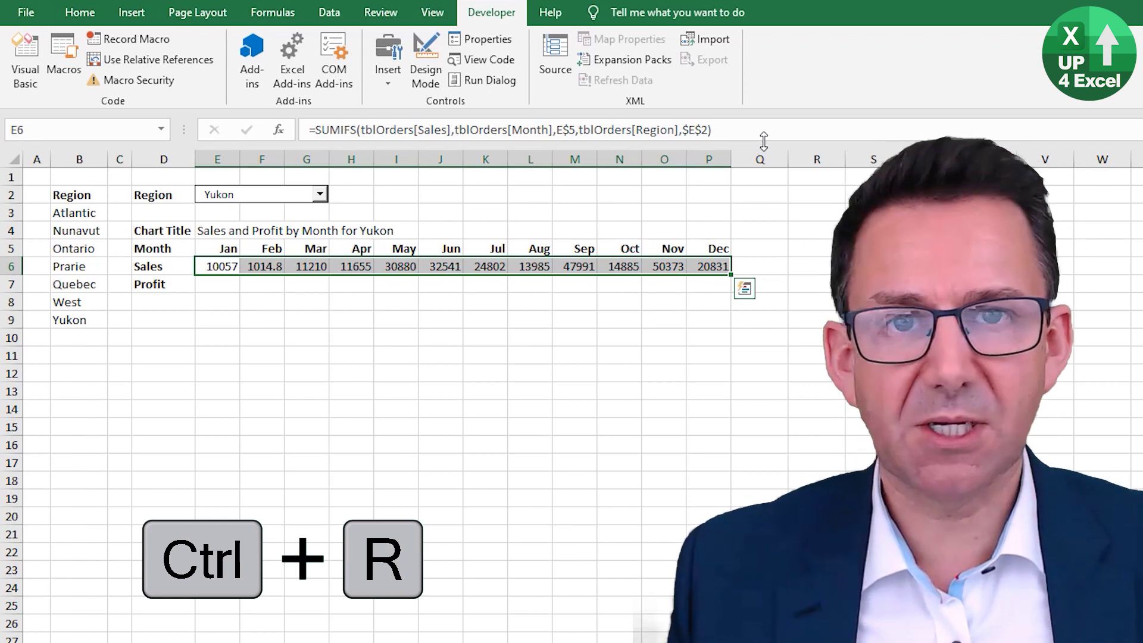
key(Left)
key(Right)
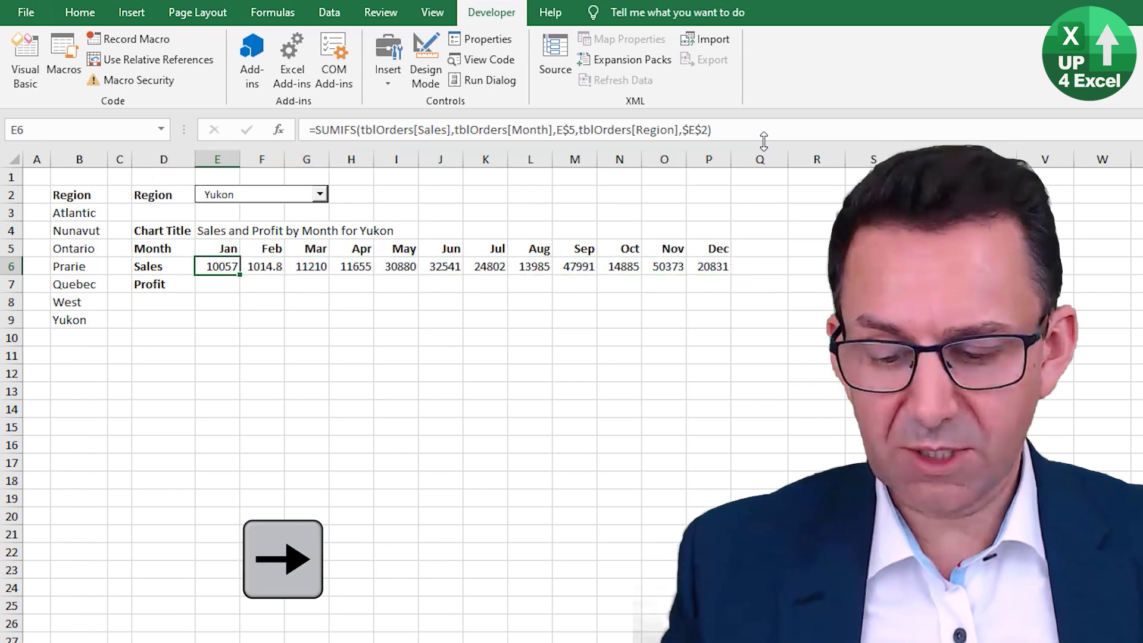
Divide the Jan Sales formula by 1000 and fill it across E6:P6 for Jan–Dec.
key(F2)
text(/1000)
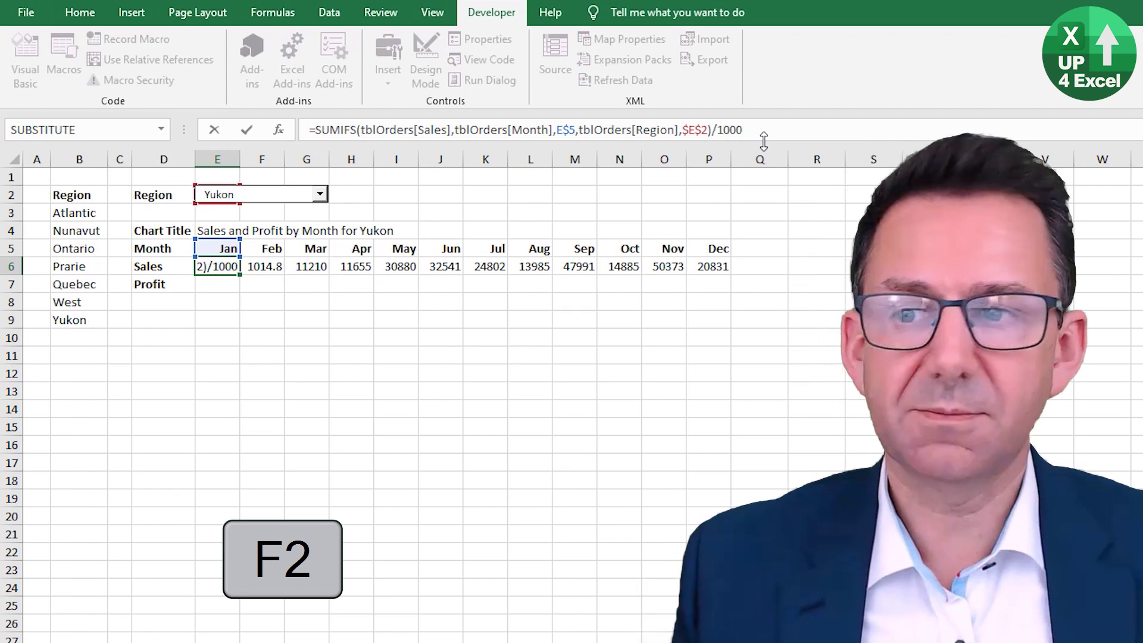
key(Return)
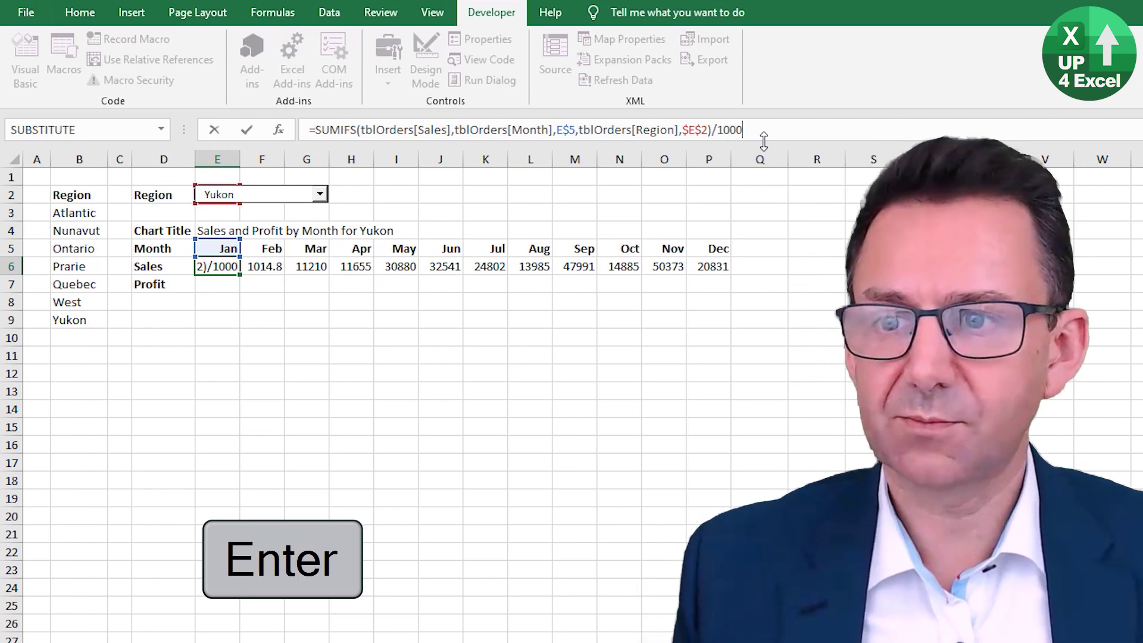
key(Up)
key(ctrl+c)
key(ctrl+shift+Right)
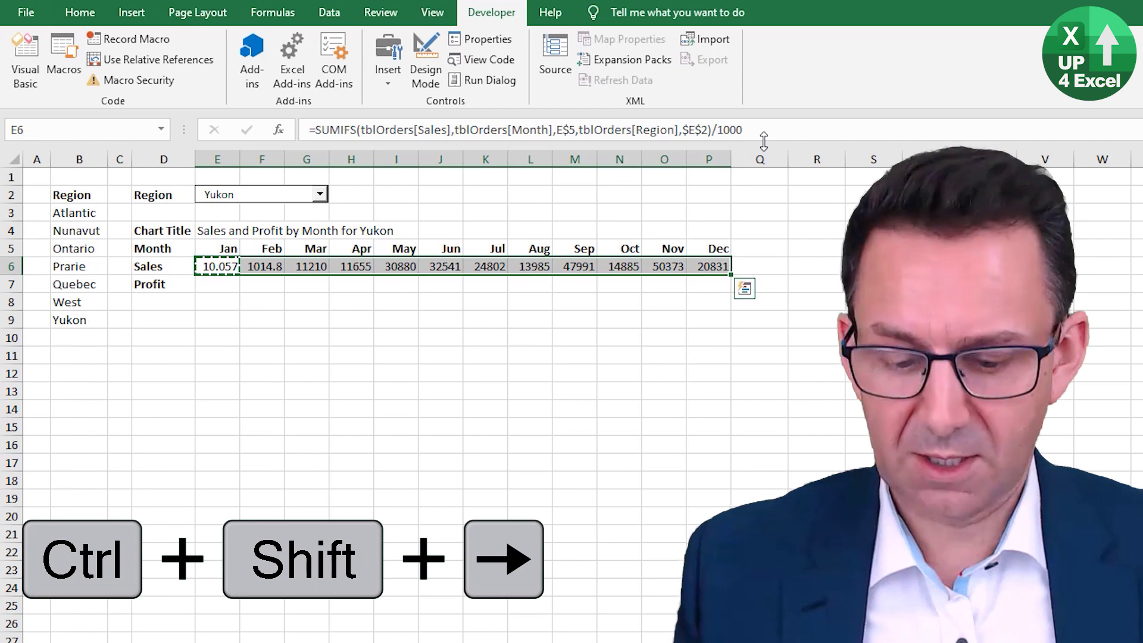
key(ctrl+r)
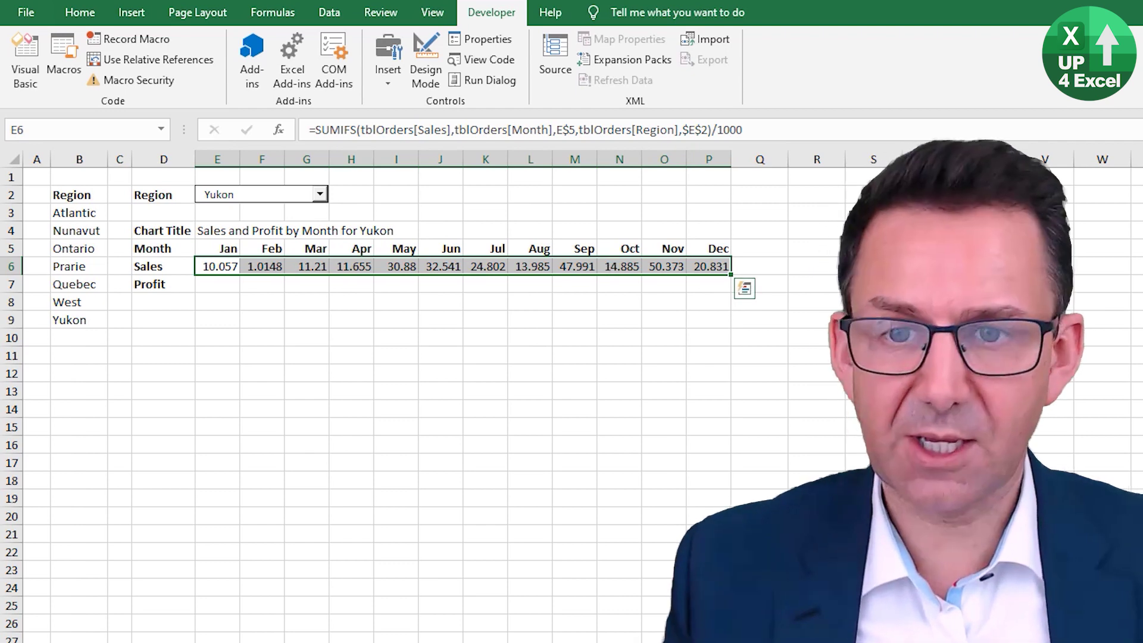
Format E6:P6 as numbers, then remove both decimals so Sales show as whole thousands.
key(ctrl+shift+1)
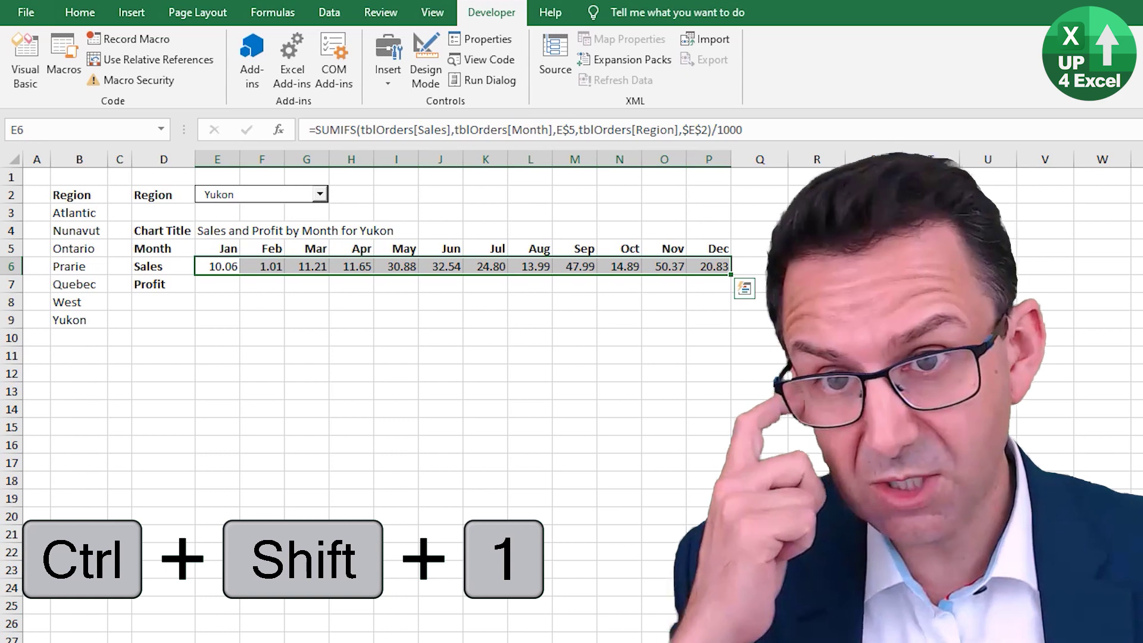
click(80, 12)
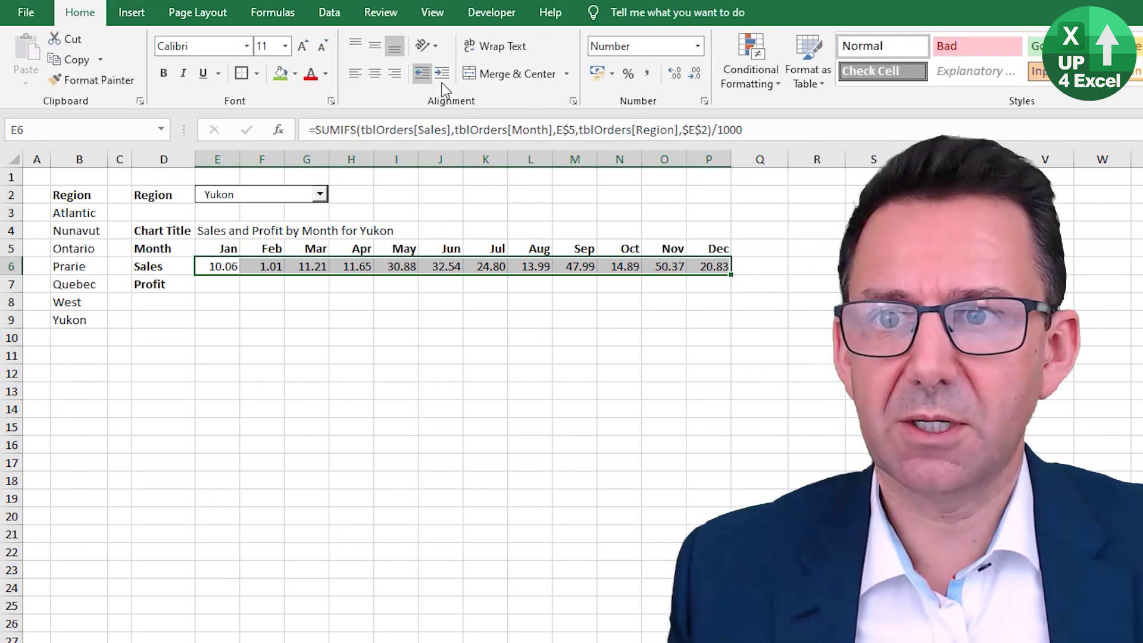
click(693, 73)
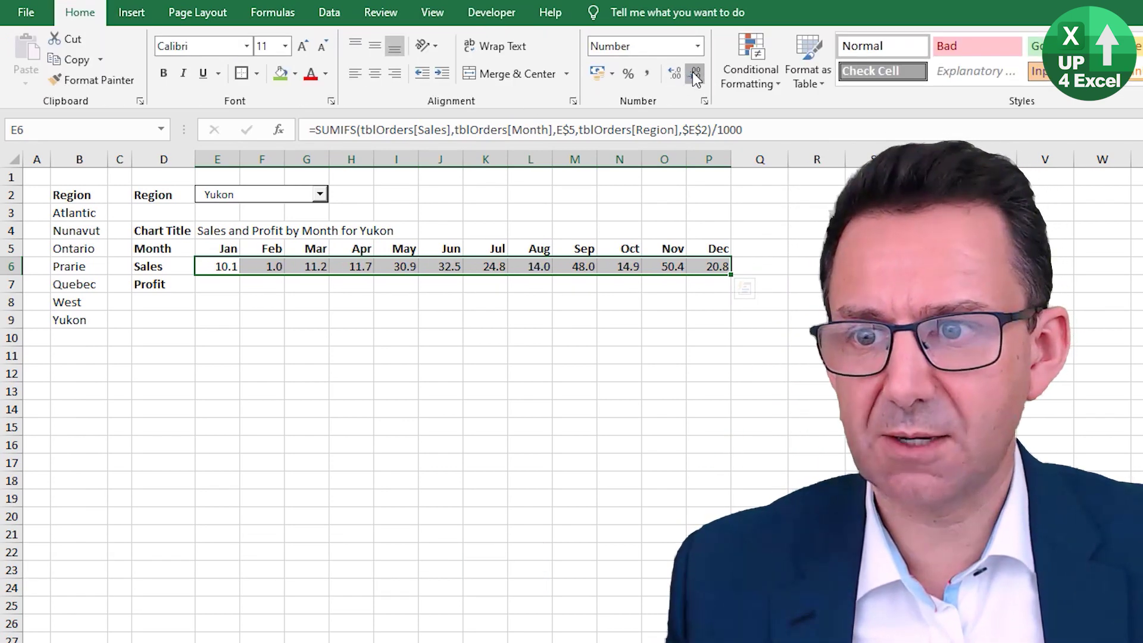
click(693, 73)
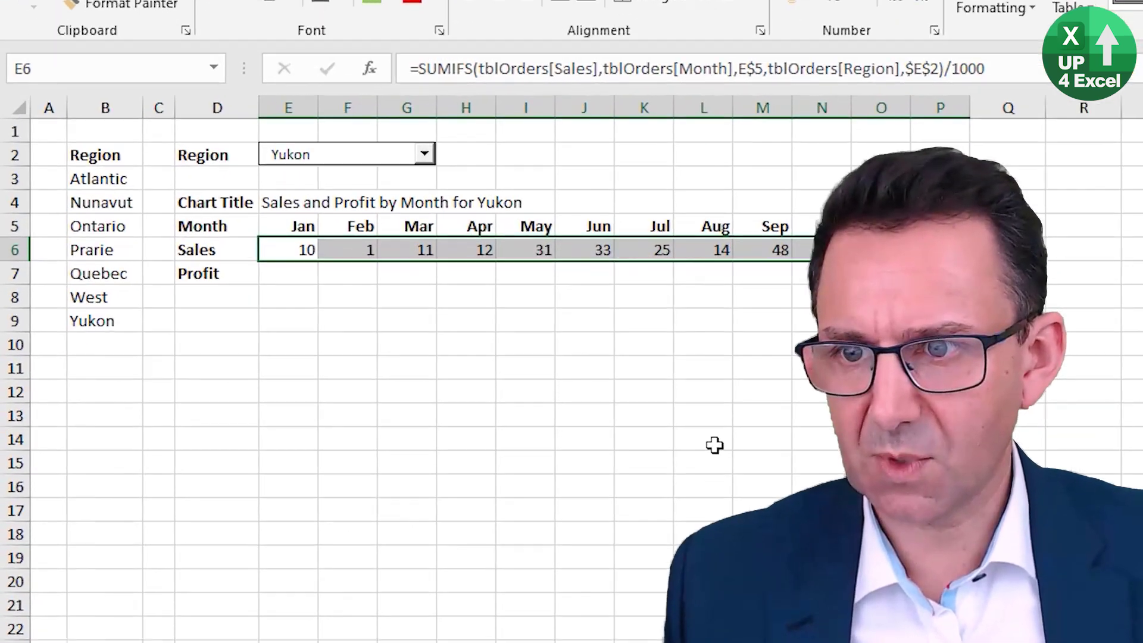
Copy the Jan Sales formula into E7 and change tblOrders[Sales] to tblOrders[Profit].
key(Up)
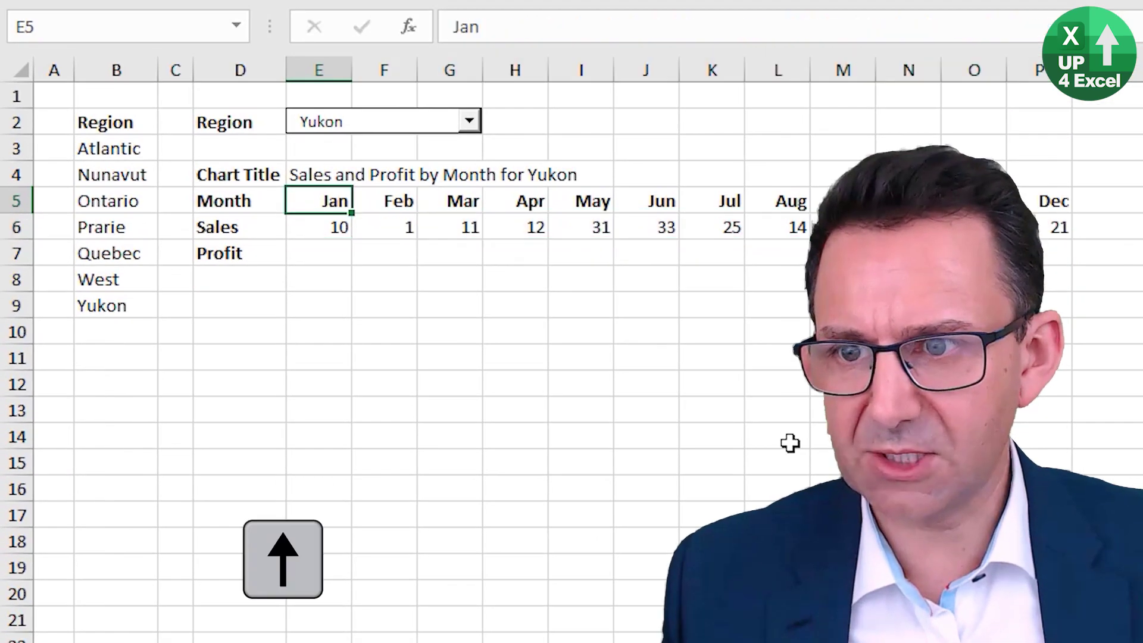
key(Down)
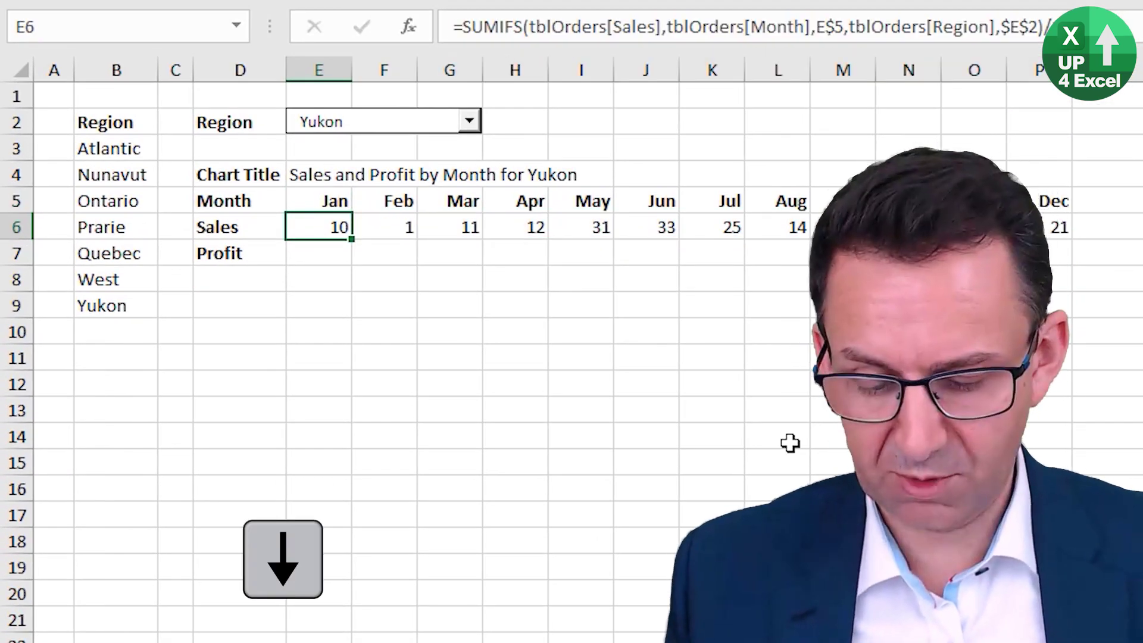
key(ctrl+c)
key(Down)
key(ctrl+v)
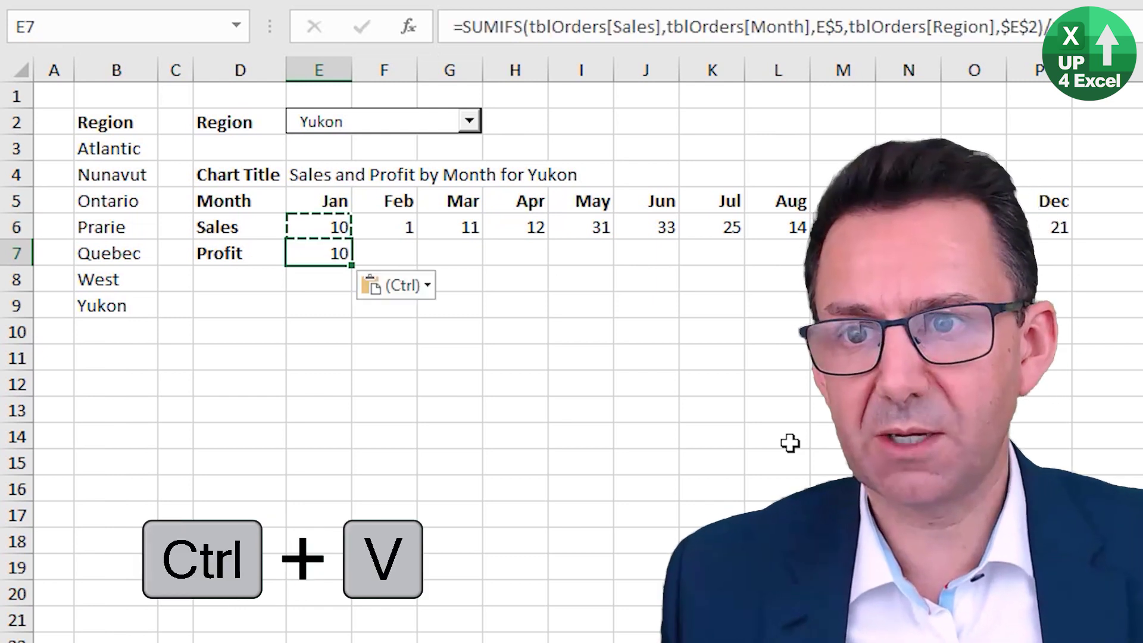
click(656, 27)
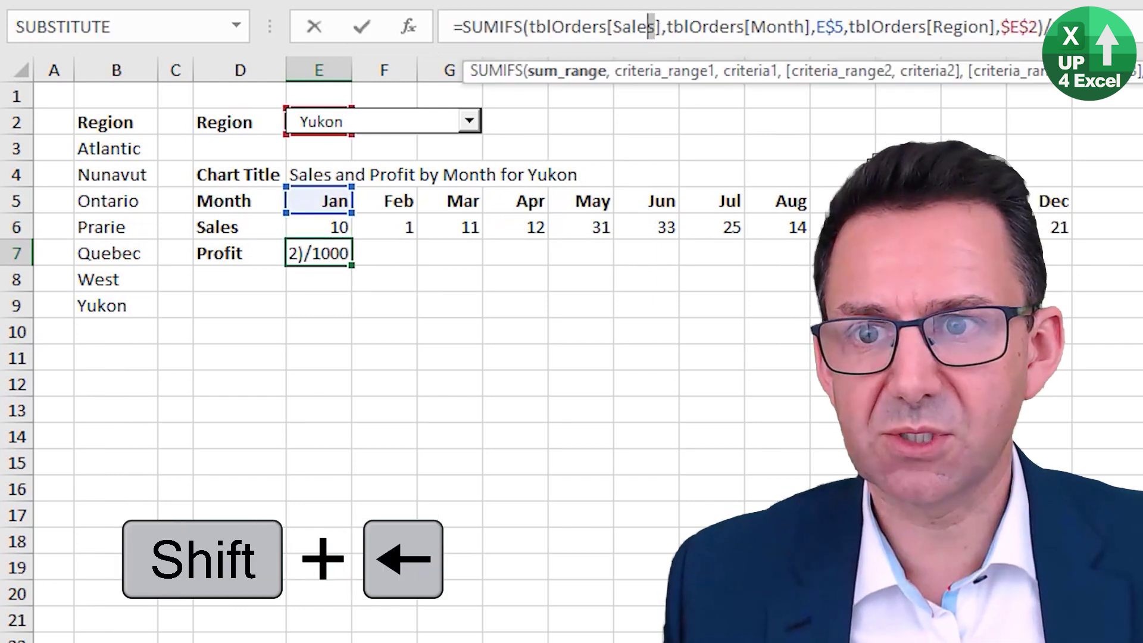
key(shift+Left)
key(shift+Left)
key(shift+Left)
key(shift+Left)
key(shift+Left)
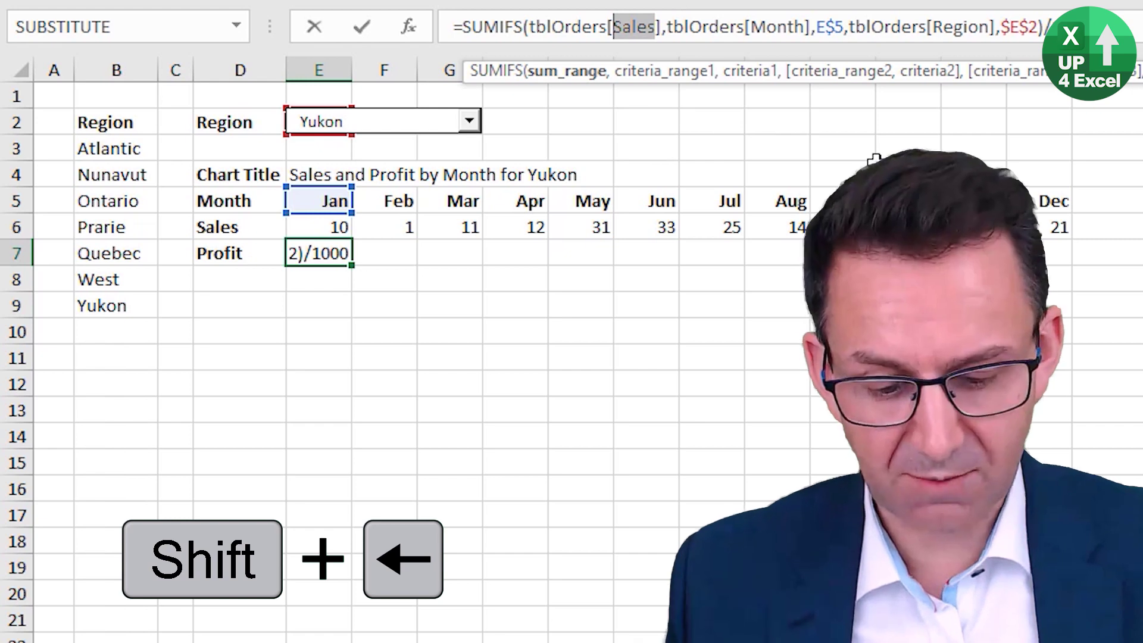
text(profit)
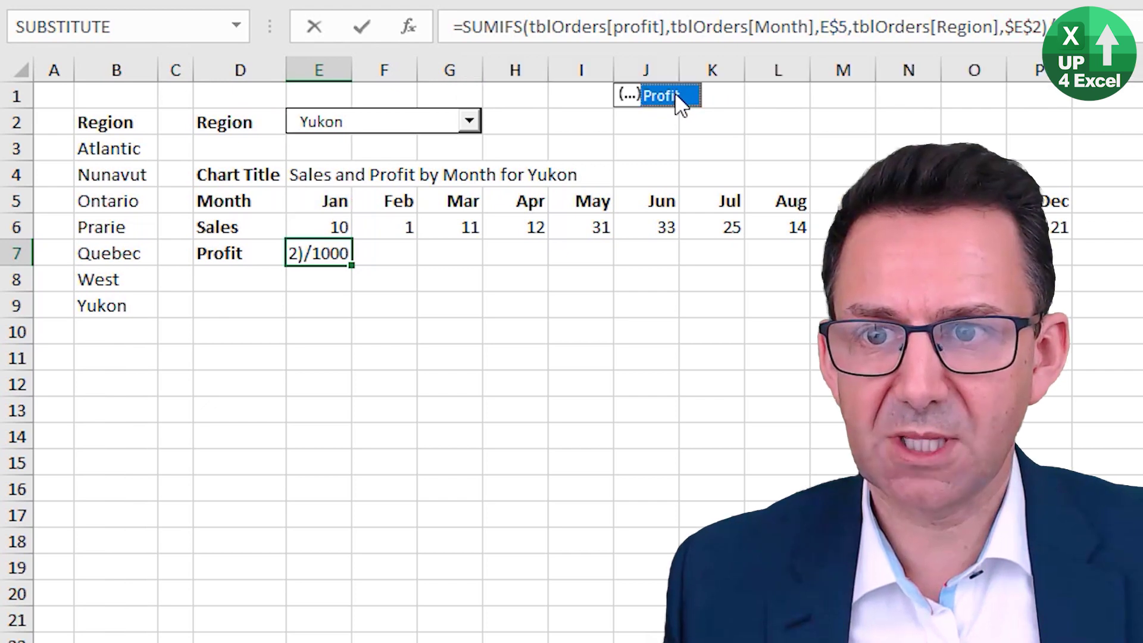
key(Return)
Fill the Jan Profit formula across E7:P7 for Jan–Dec.
key(Up)
key(ctrl+c)
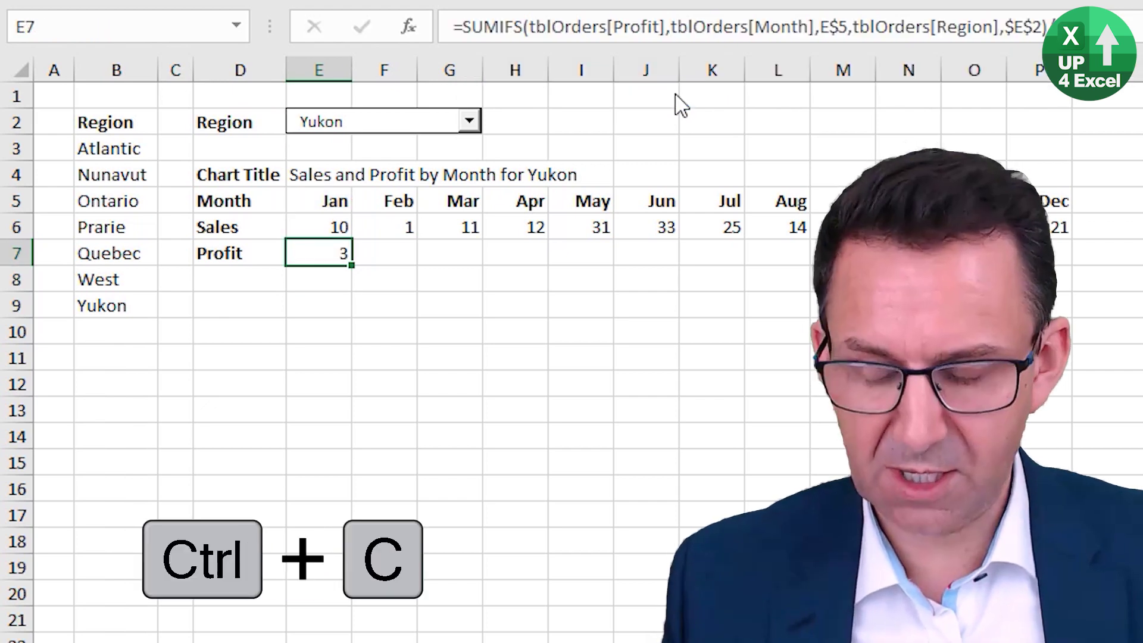
key(shift+Right)
key(shift+Right)
key(shift+Right)
key(shift+Right)
key(shift+Right)
key(shift+Right)
key(shift+Right)
key(shift+Right)
key(shift+Right)
key(shift+Right)
key(shift+Right)
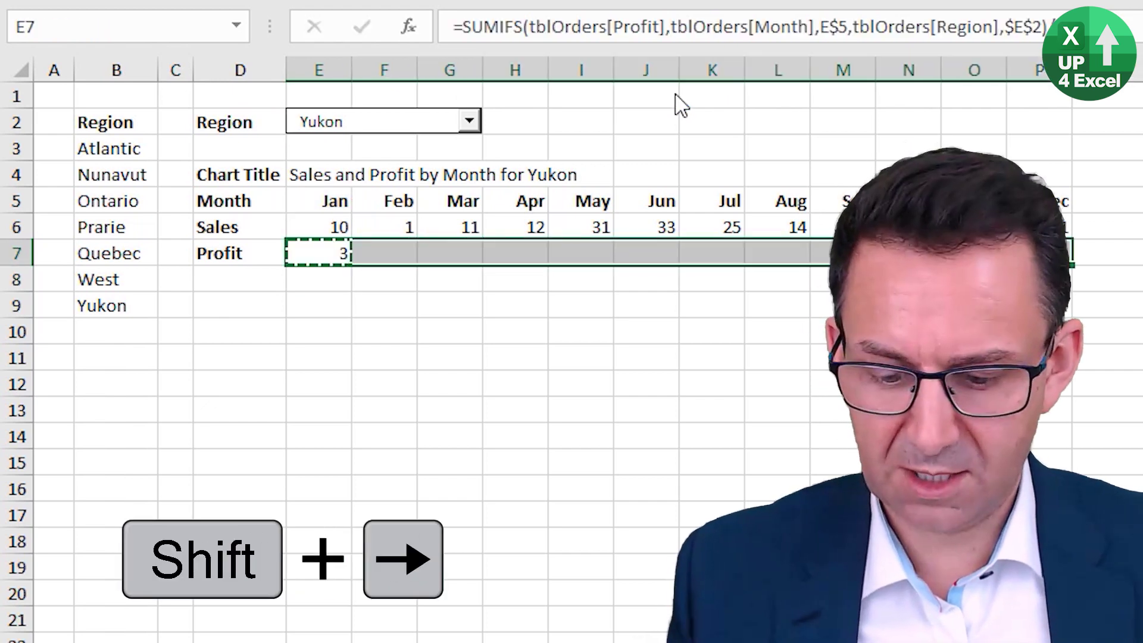
key(ctrl+r)
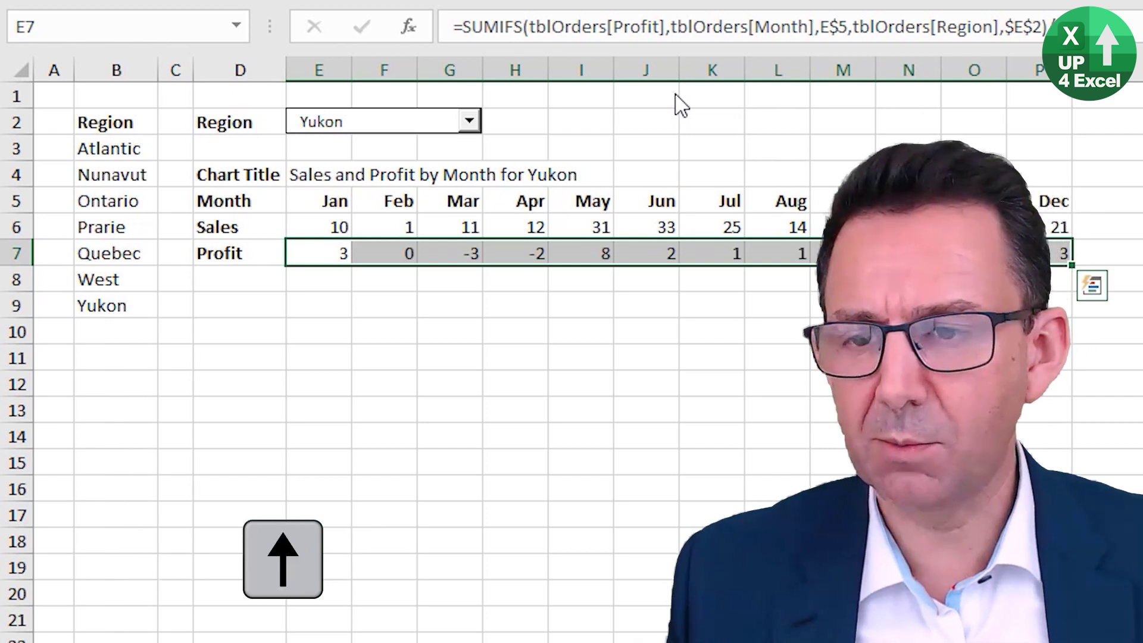
key(Up)
key(Down)
key(Up)
key(ctrl+Right)
key(ctrl+Left)
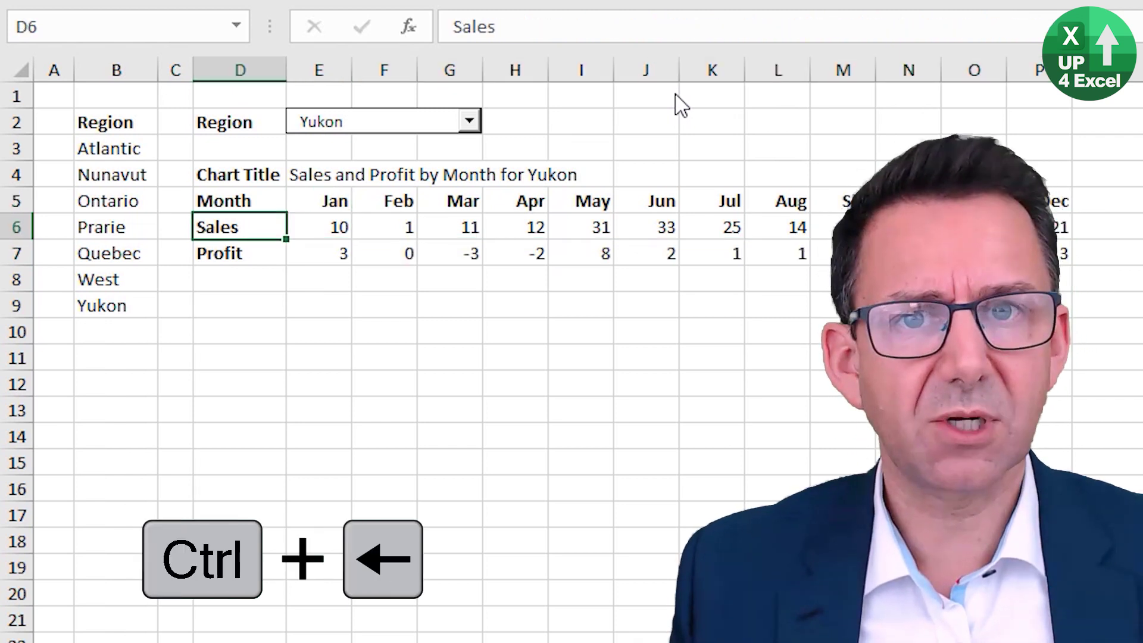
key(Down)
key(Right)
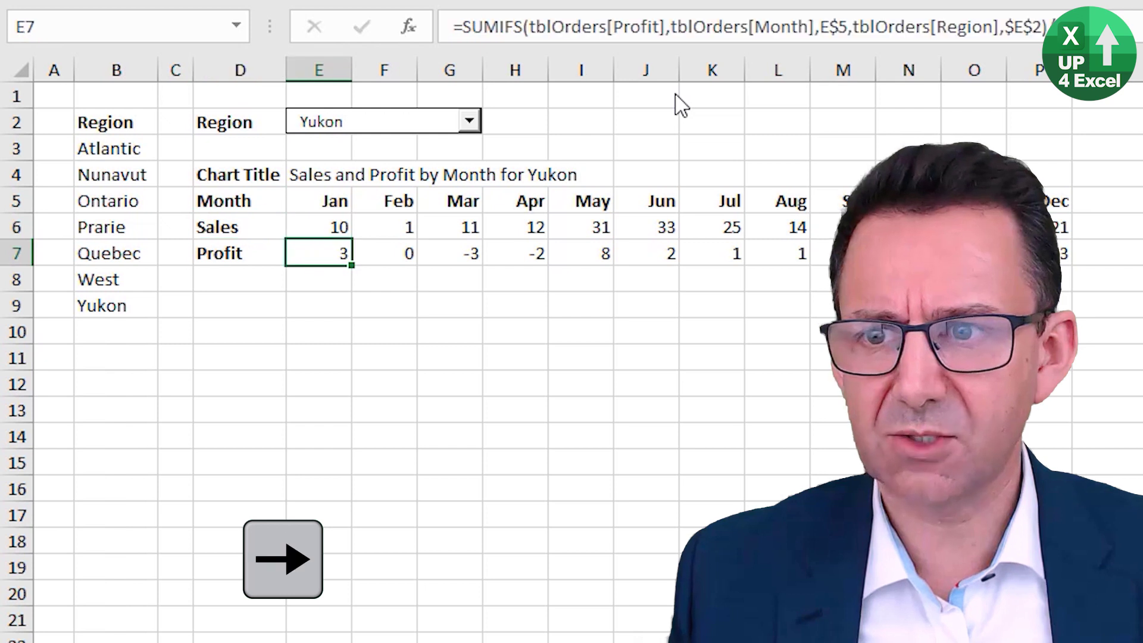
Switch the E2 region between Nunavut and Quebec, ending on Nunavut with December sales 26 and profit 3.
click(469, 121)
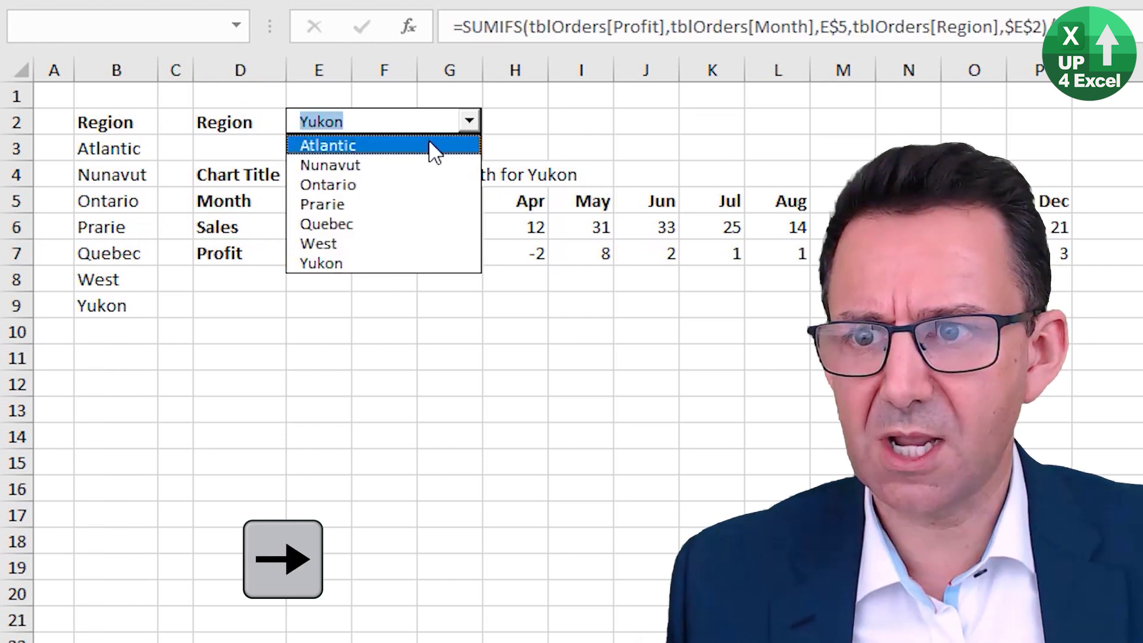
click(413, 161)
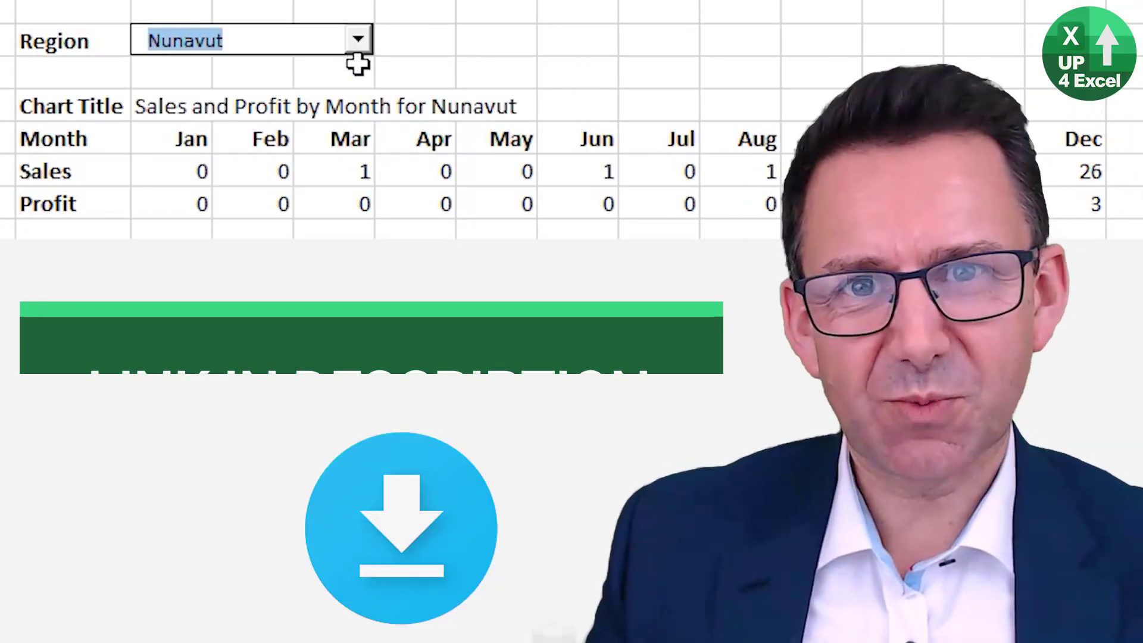
click(358, 40)
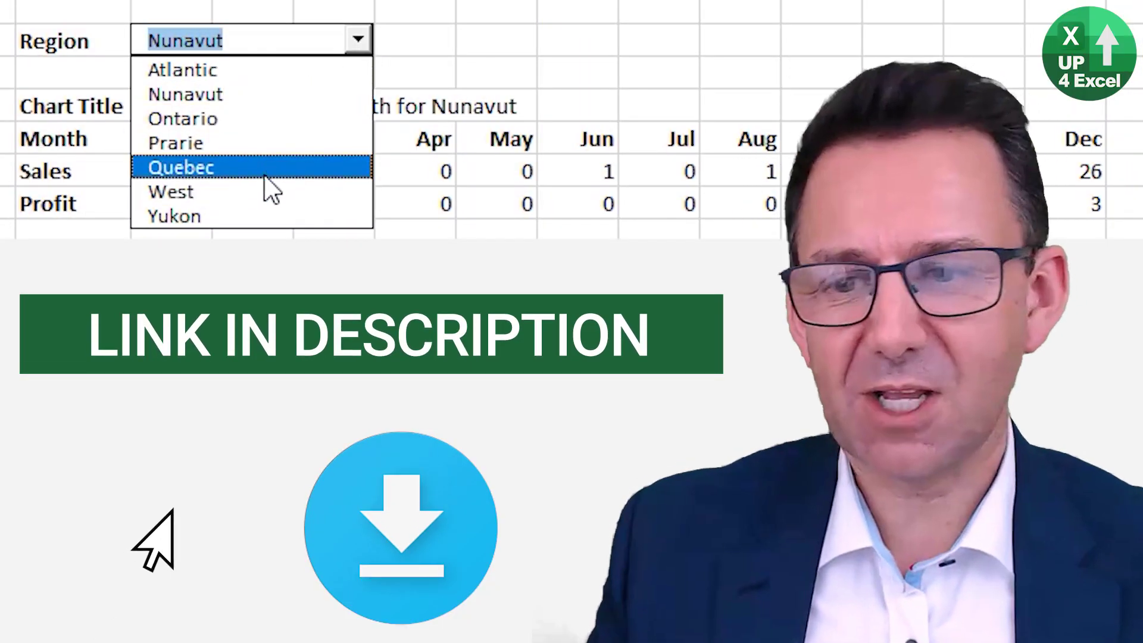
click(269, 173)
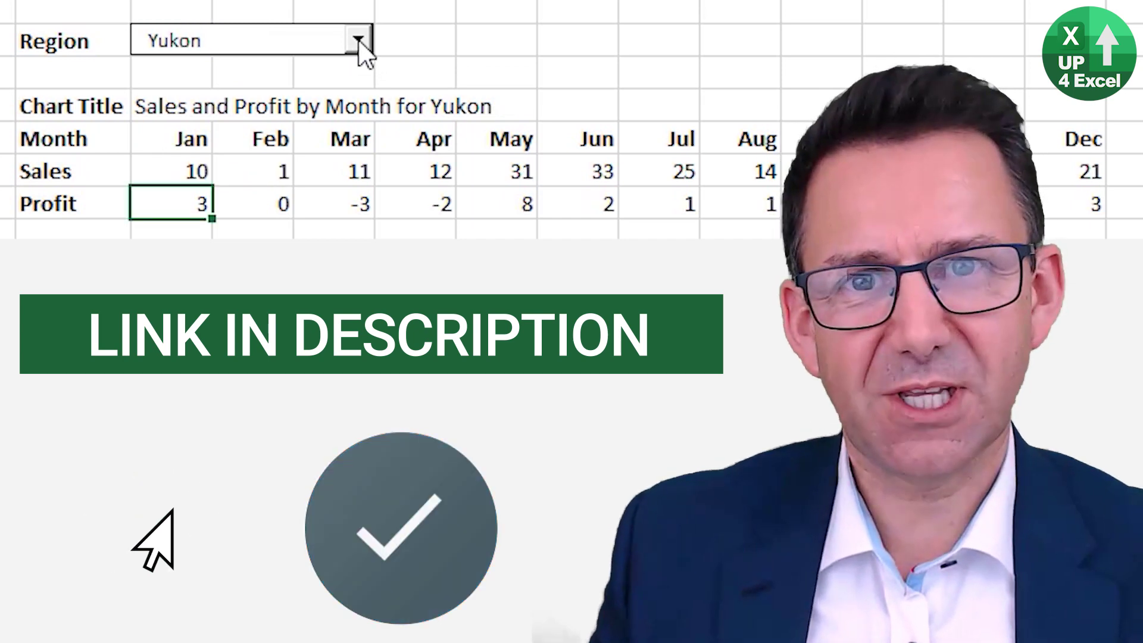
click(362, 42)
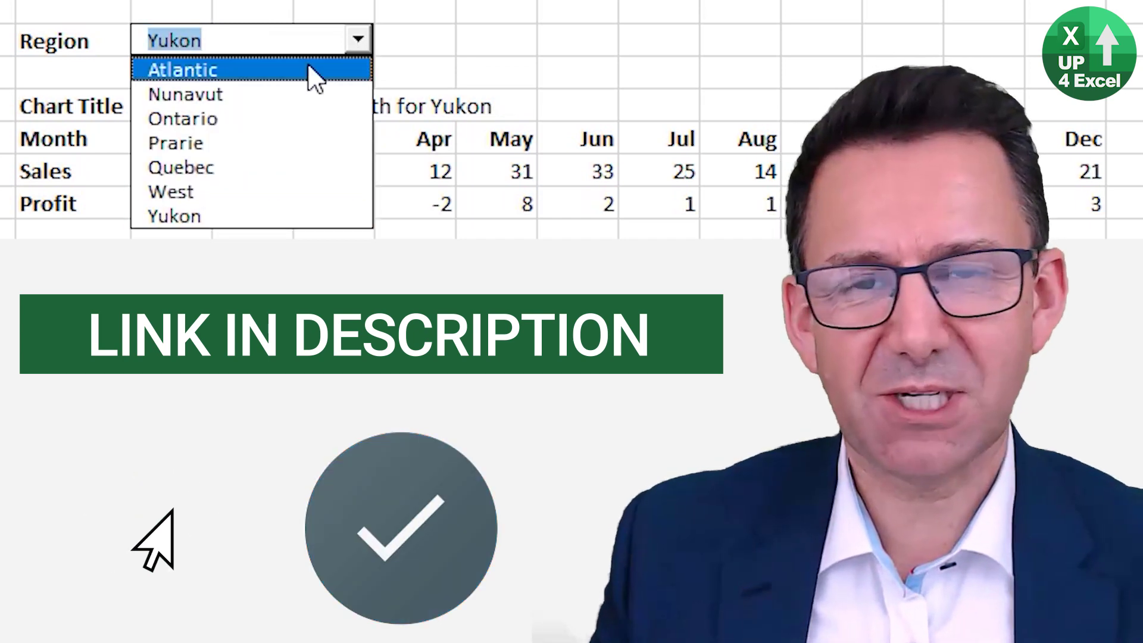
click(288, 91)
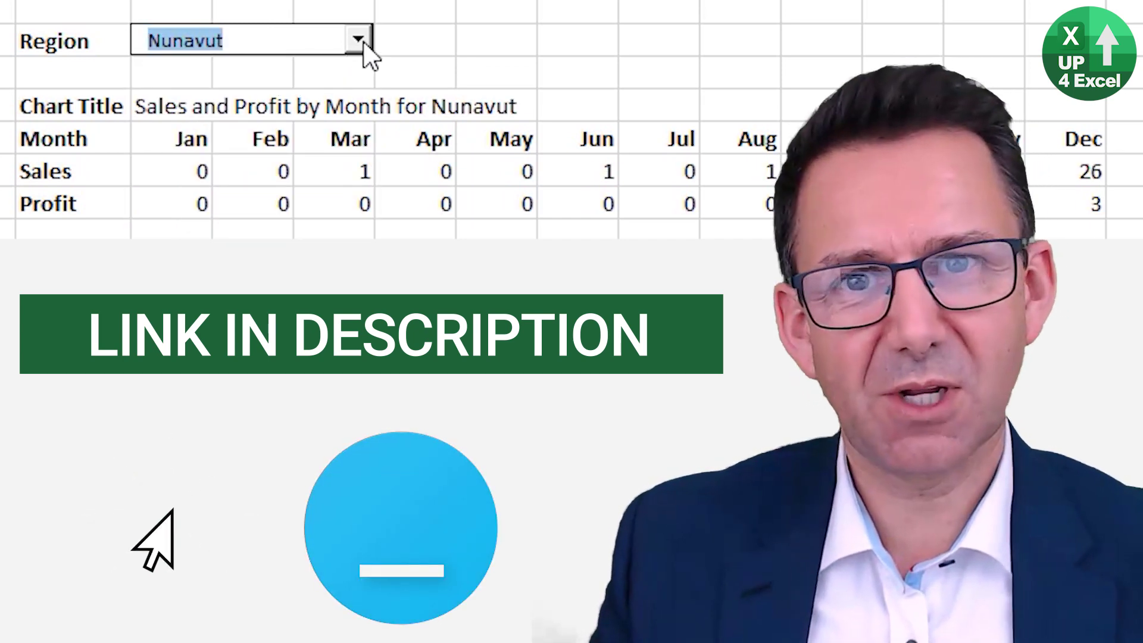
click(360, 41)
click(268, 170)
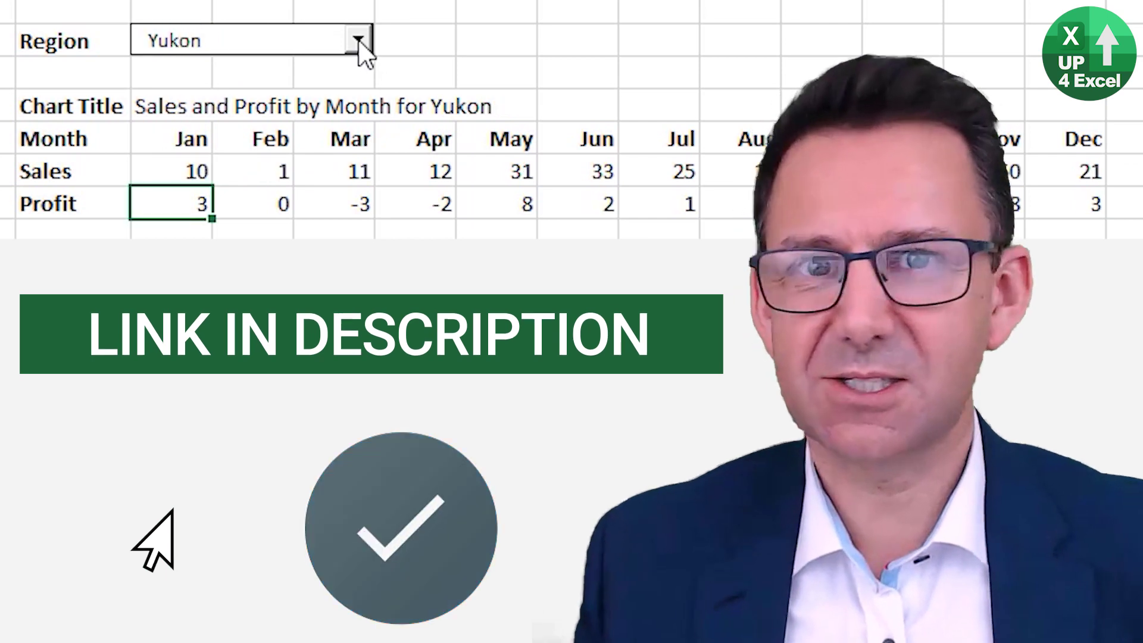
click(359, 40)
click(288, 91)
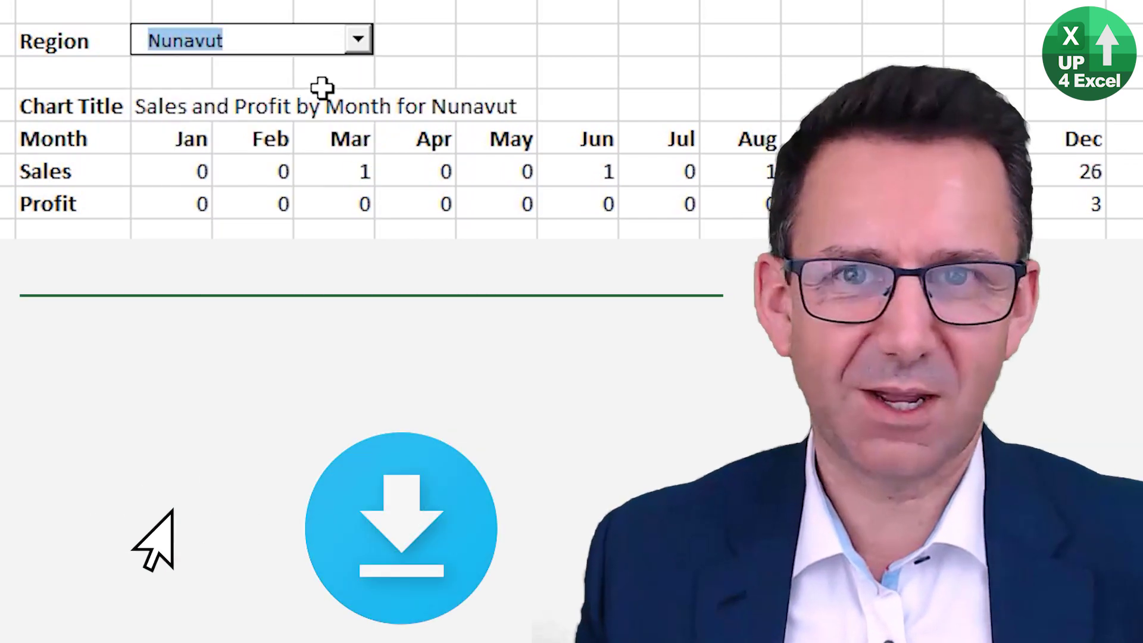
click(358, 40)
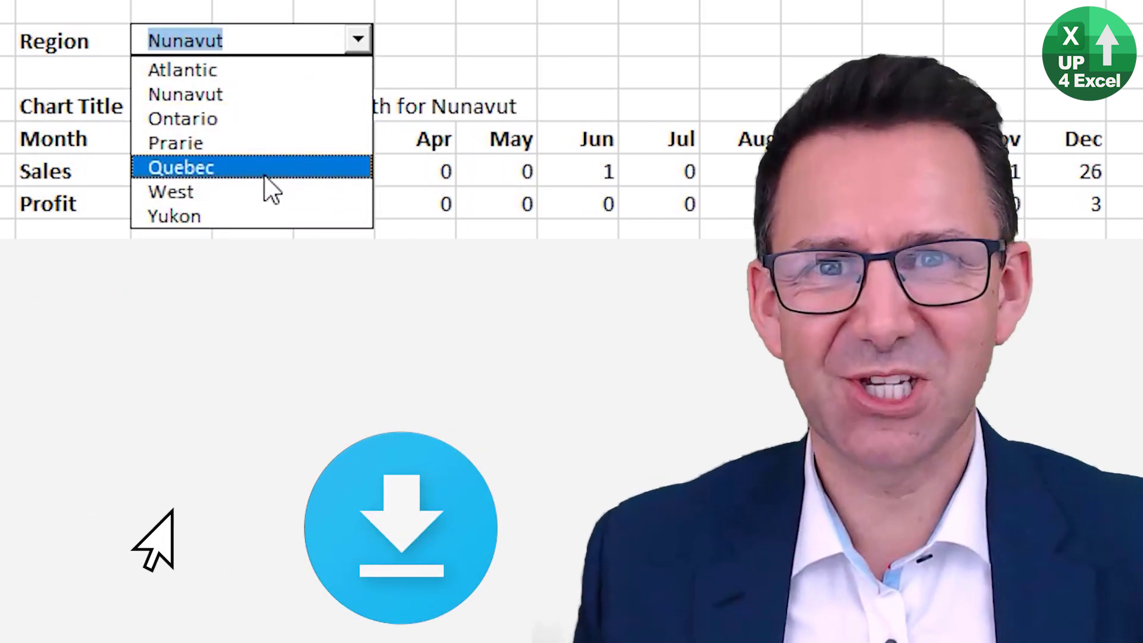